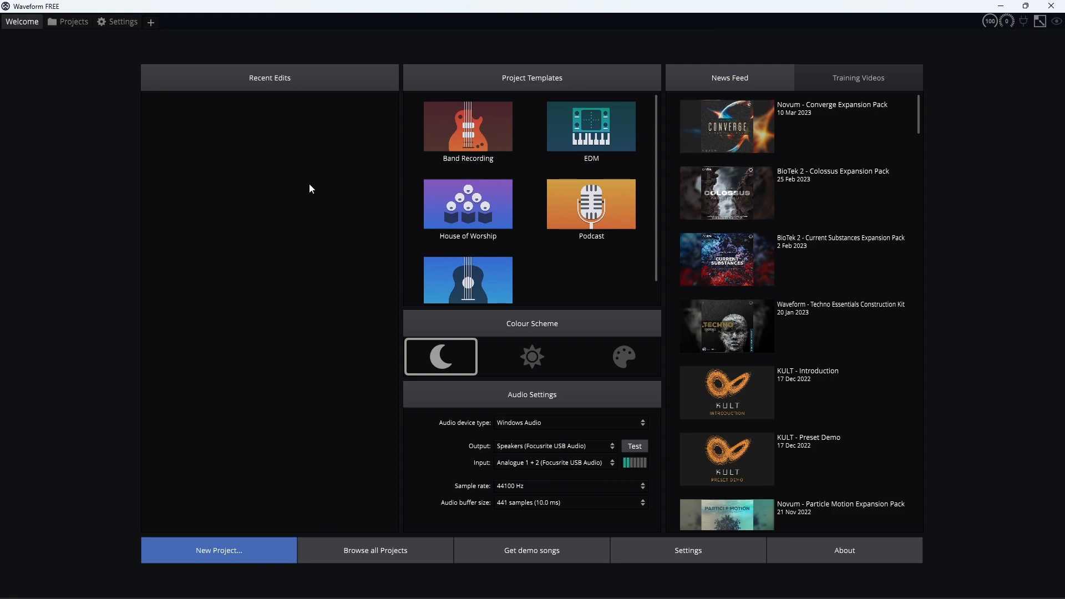
# Open the plugin settings and scan the listed VST3 folders for new or updated VST3 plugins.
pyautogui.click(128, 23)
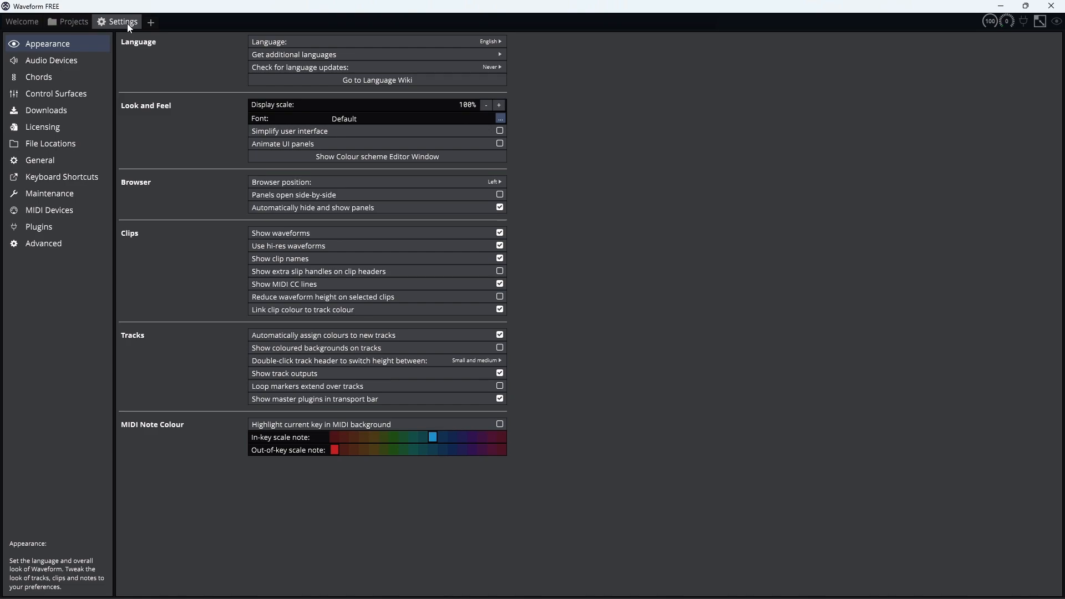
pyautogui.click(48, 230)
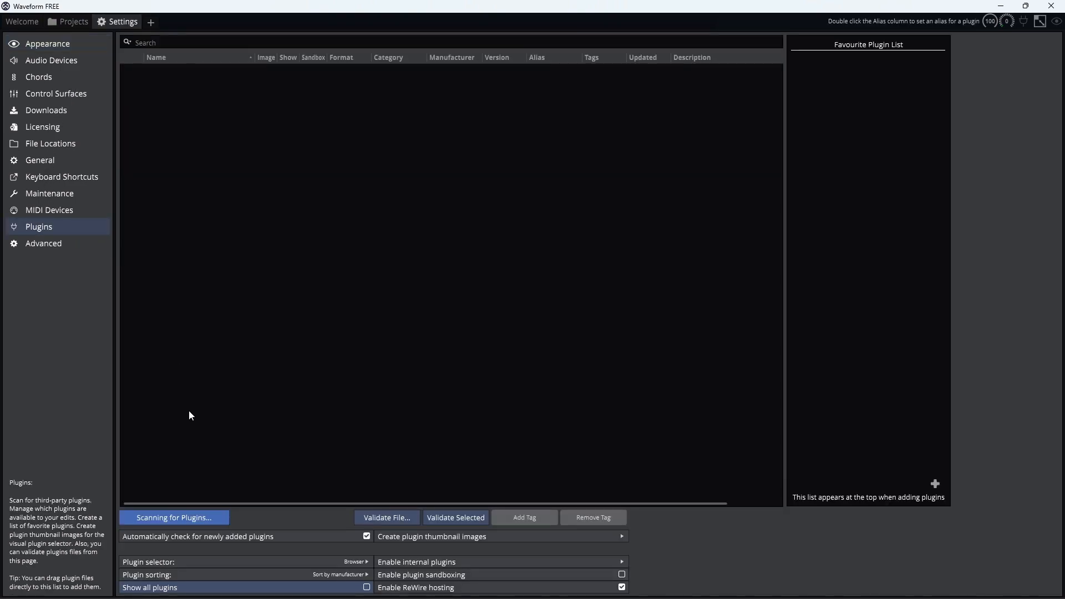
pyautogui.click(225, 519)
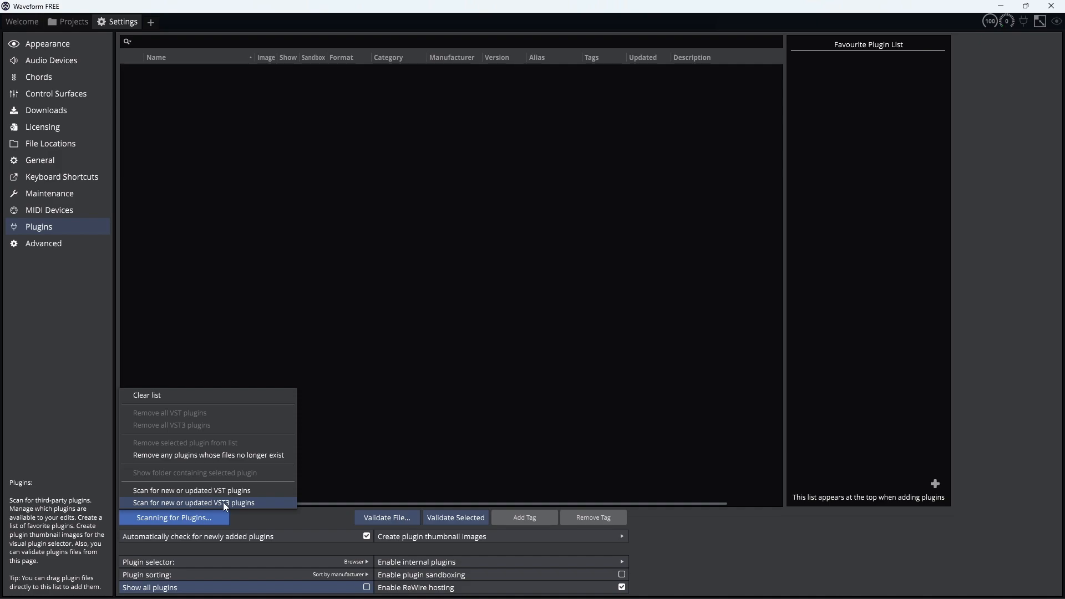
pyautogui.click(225, 504)
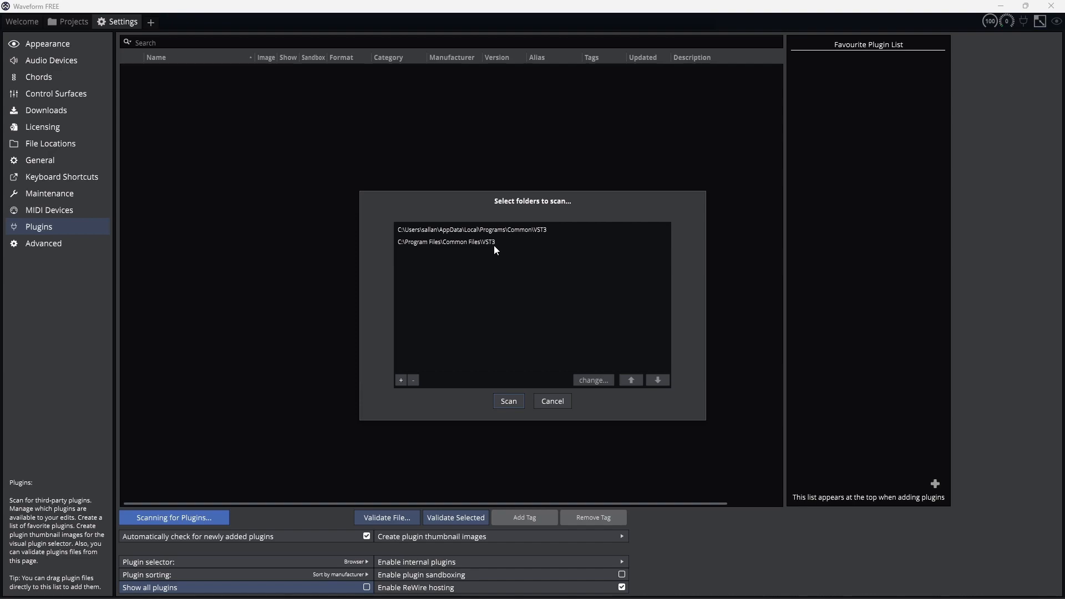
pyautogui.click(514, 402)
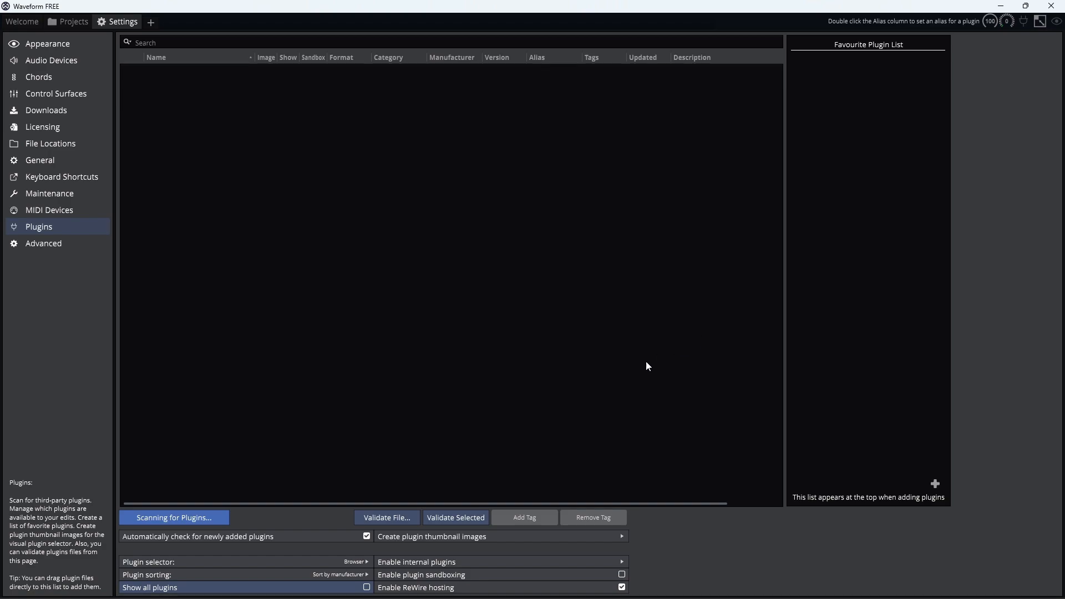
# Switch to File Explorer and open the bb\Data\Installers folder on the OmniAudiophile (E:) drive.
pyautogui.rightClick(411, 588)
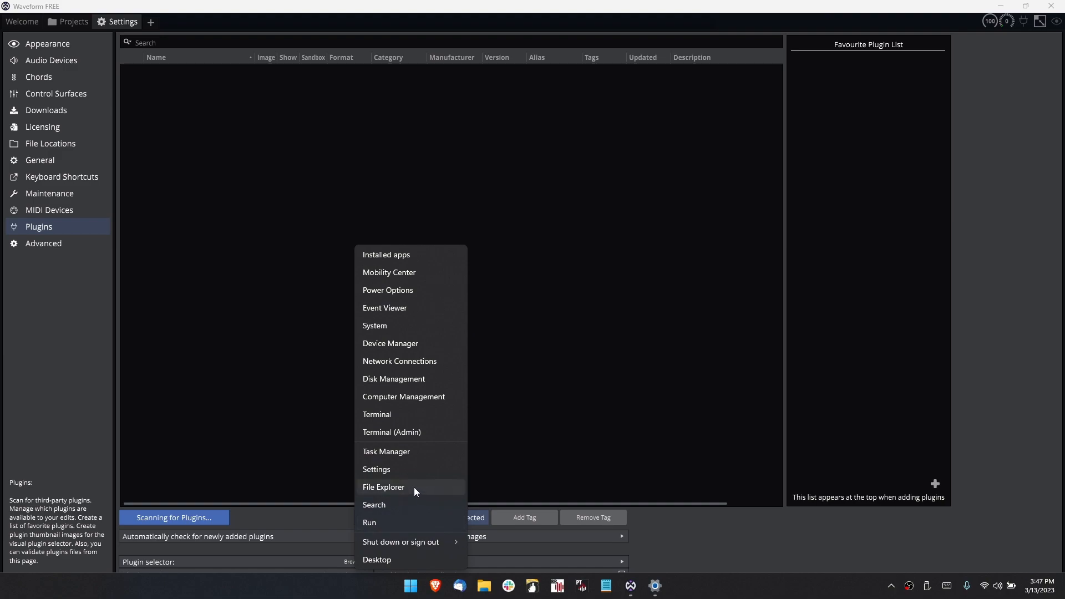
pyautogui.click(413, 487)
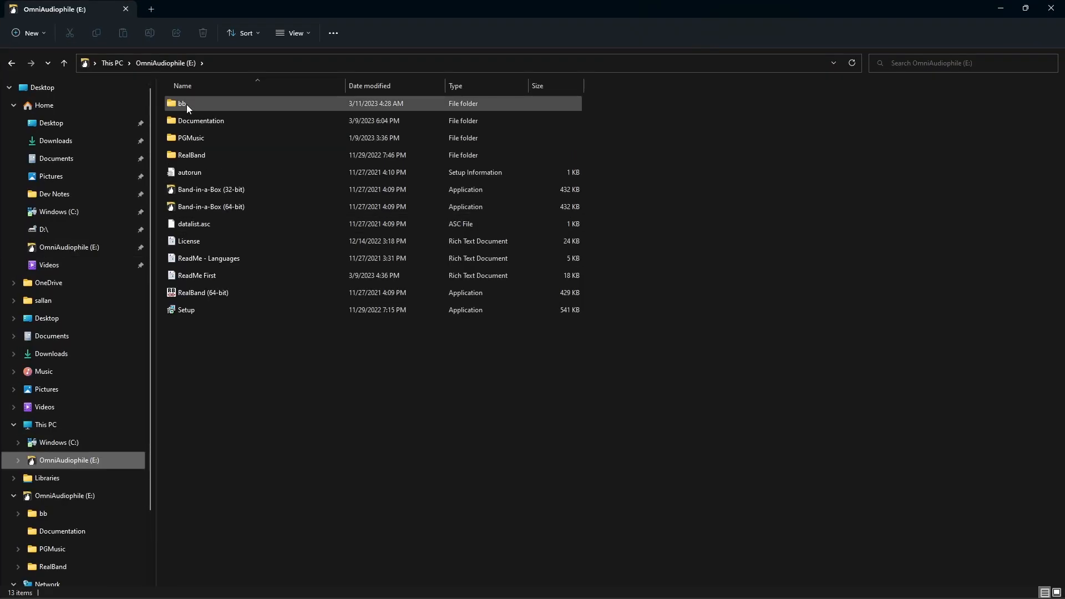
pyautogui.doubleClick(187, 108)
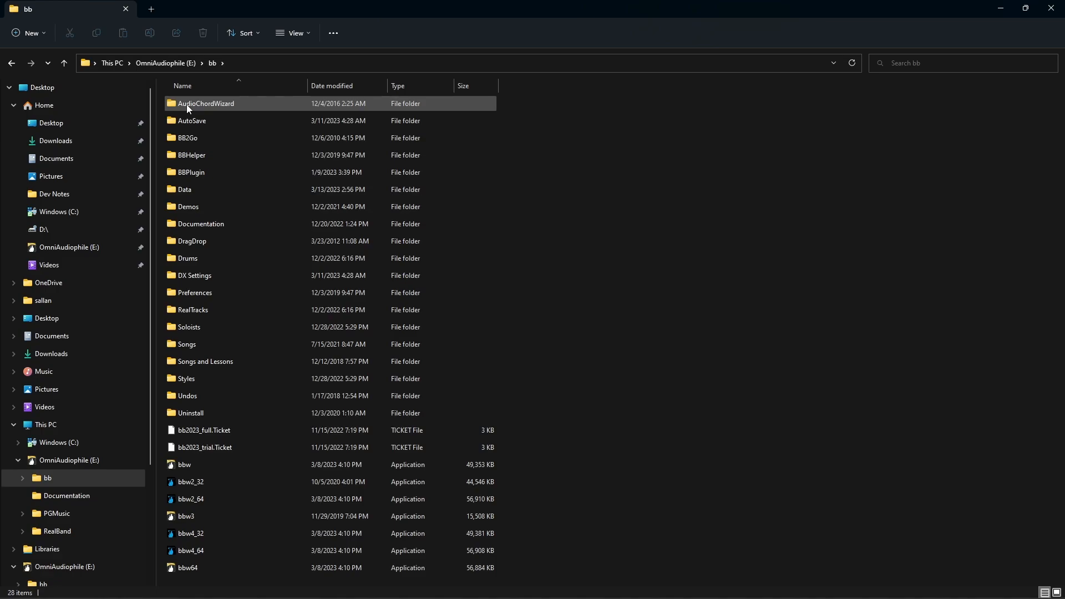
pyautogui.doubleClick(195, 188)
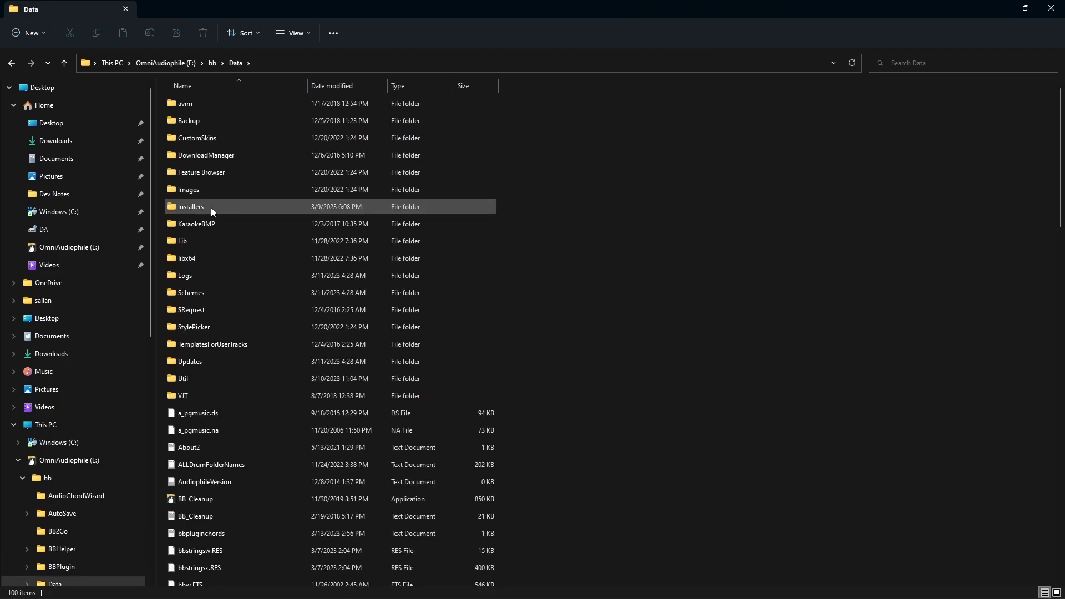
pyautogui.doubleClick(211, 207)
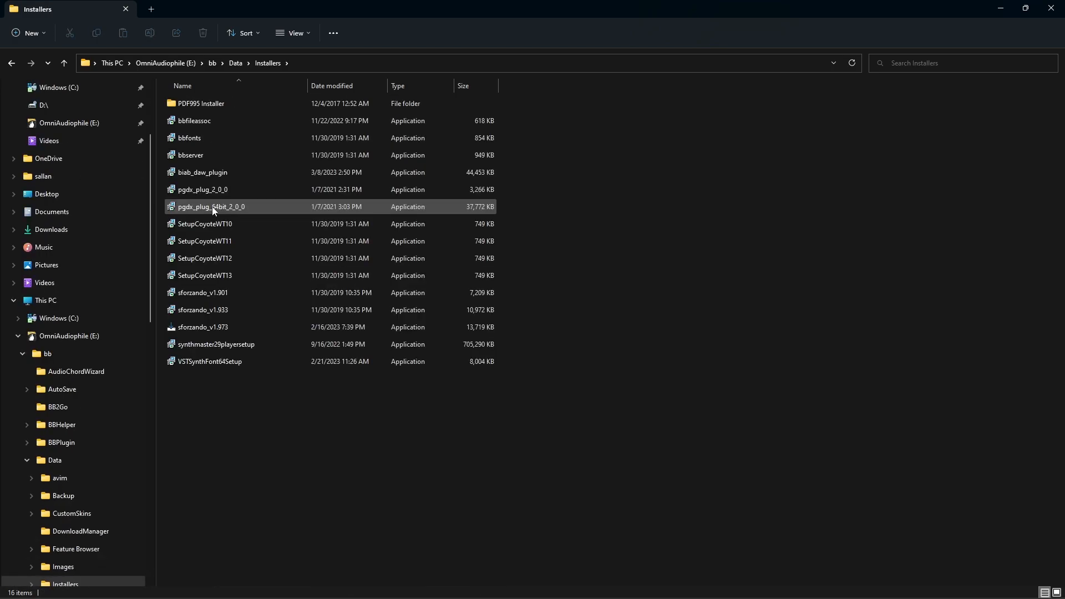
# Run the biab_daw_plugin installer with the Band-in-a-Box DAW Plugin VST3 (64-bit) component and the default destination folders, and return to Waveform.
pyautogui.doubleClick(234, 169)
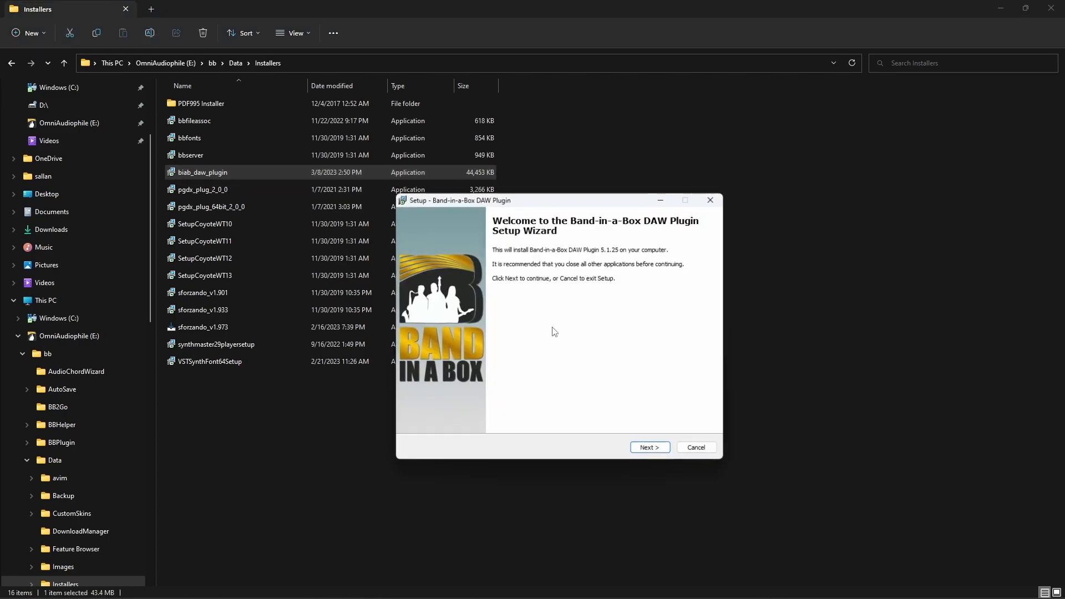
pyautogui.click(649, 450)
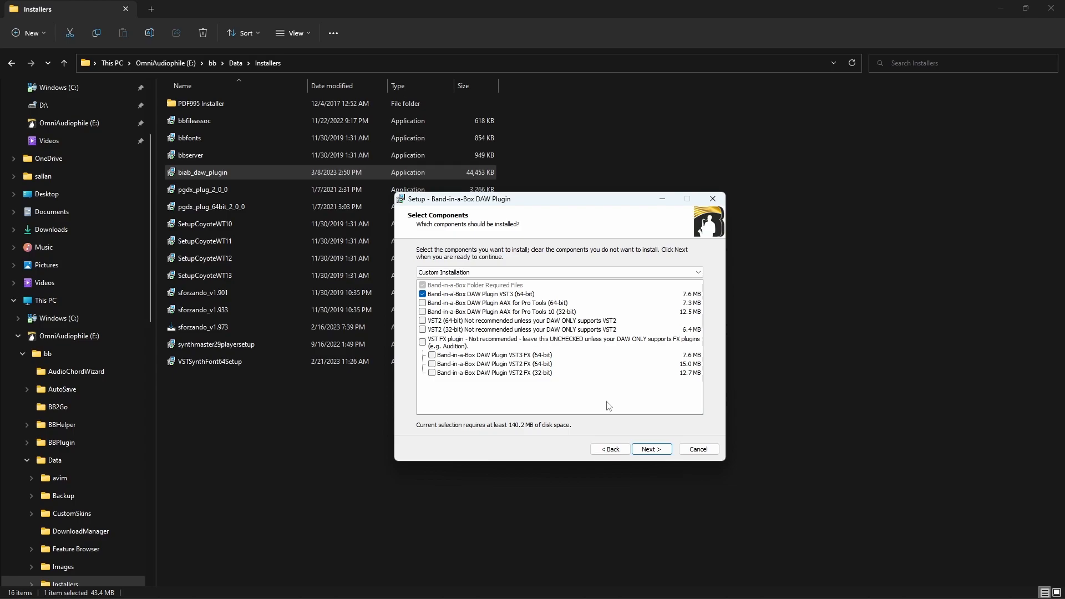
pyautogui.click(660, 452)
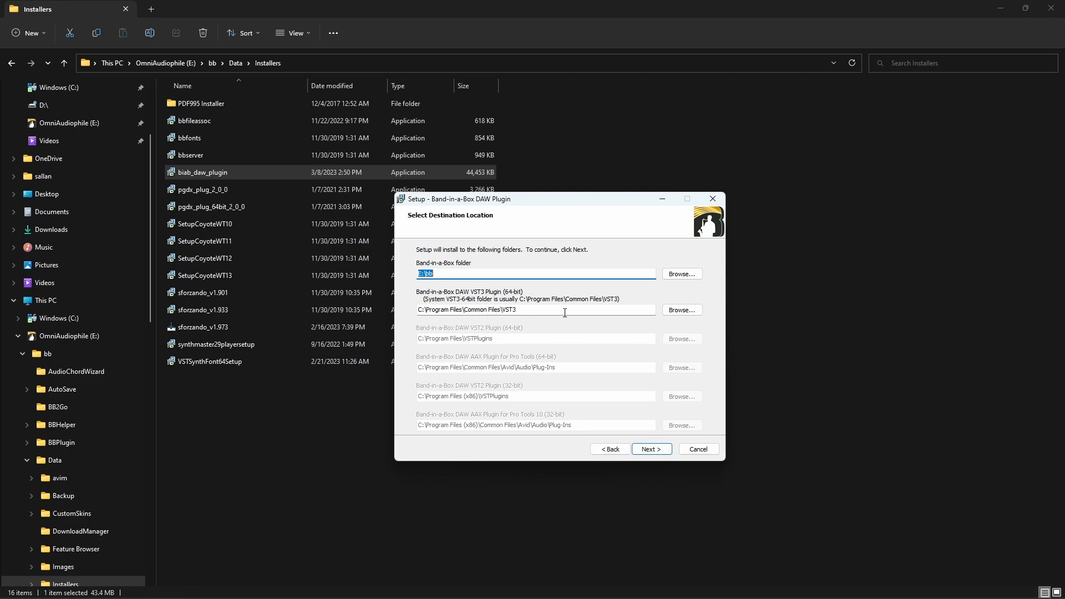
pyautogui.click(659, 453)
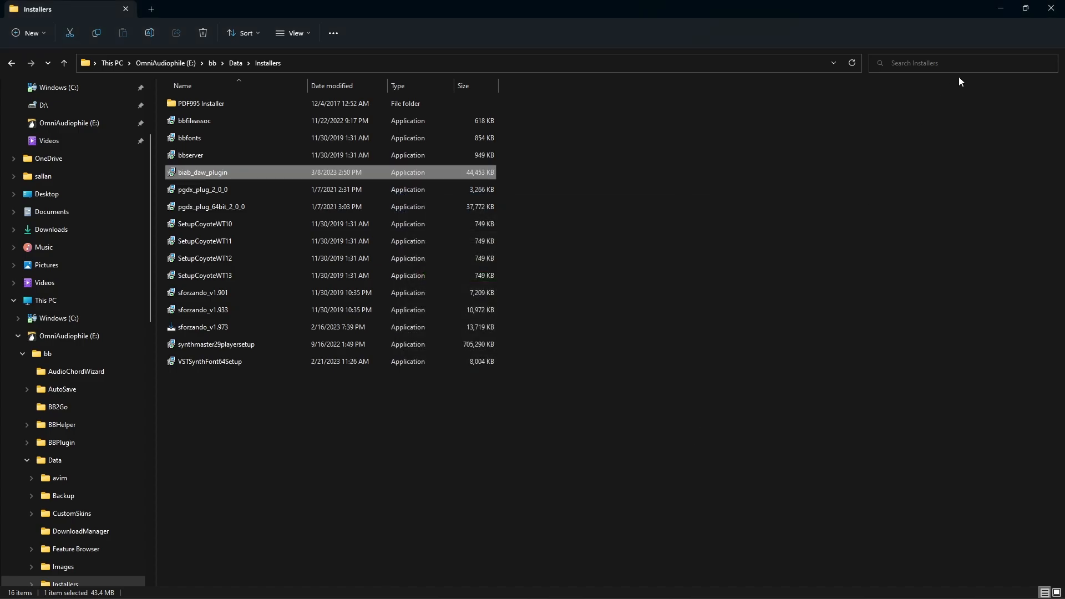
pyautogui.click(1001, 8)
# Scan again for new or updated VST3 plugins to register the installed Band-in-a-Box plugin.
pyautogui.click(207, 519)
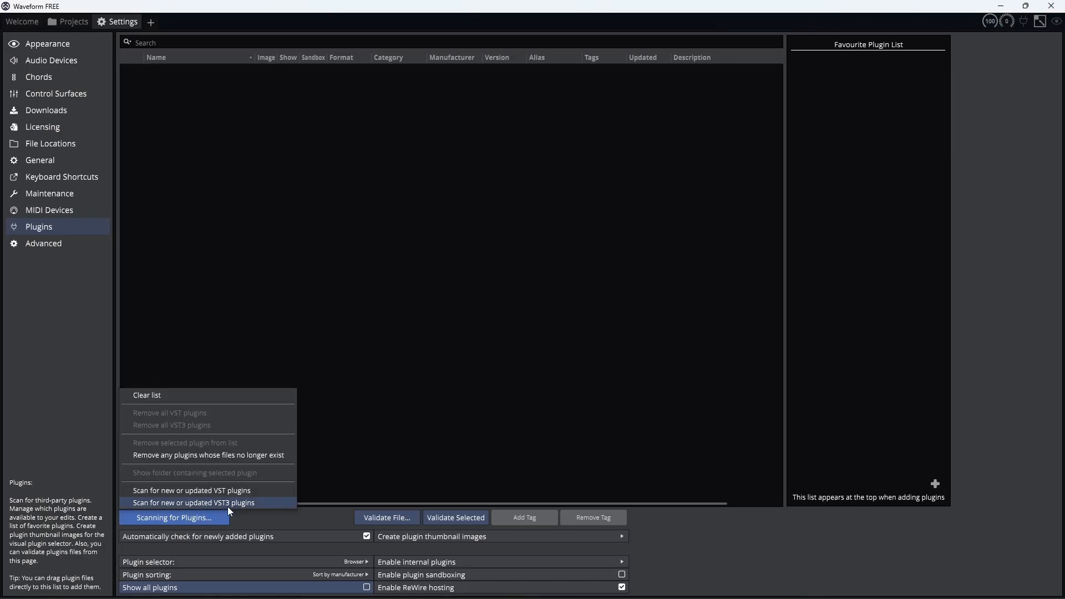
pyautogui.click(226, 505)
pyautogui.click(440, 336)
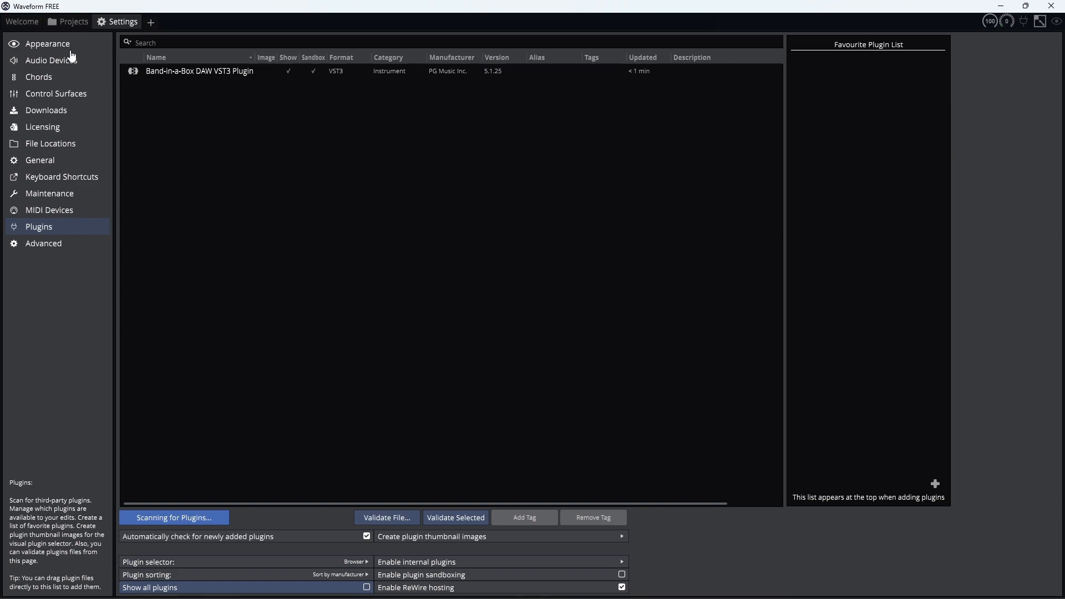
# Create a new project named BIAB from the Default template in the Documents folder.
pyautogui.click(30, 21)
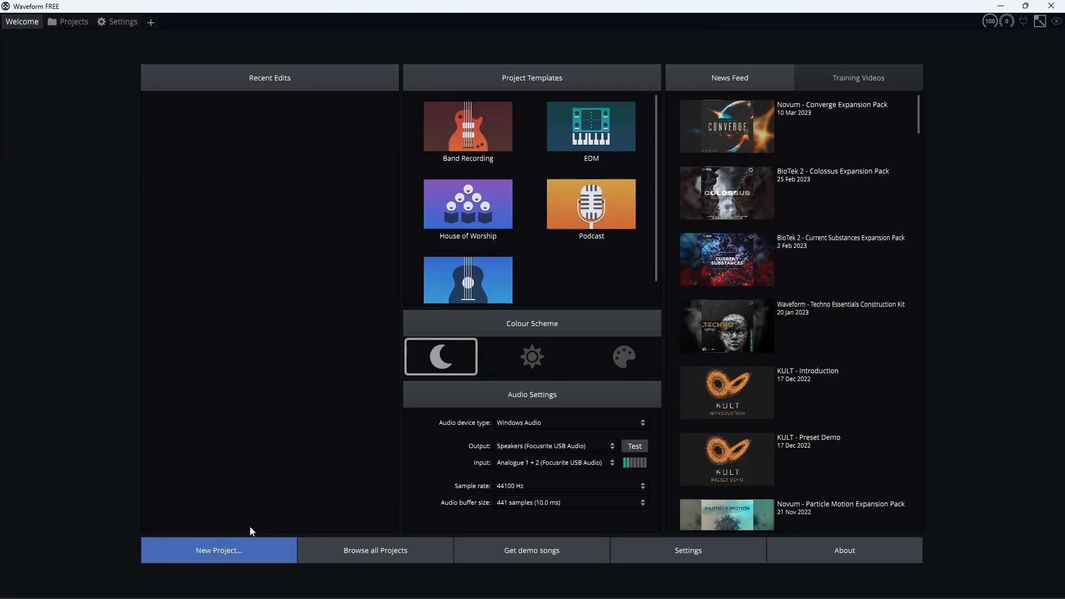
pyautogui.click(251, 553)
pyautogui.write('BIAB')
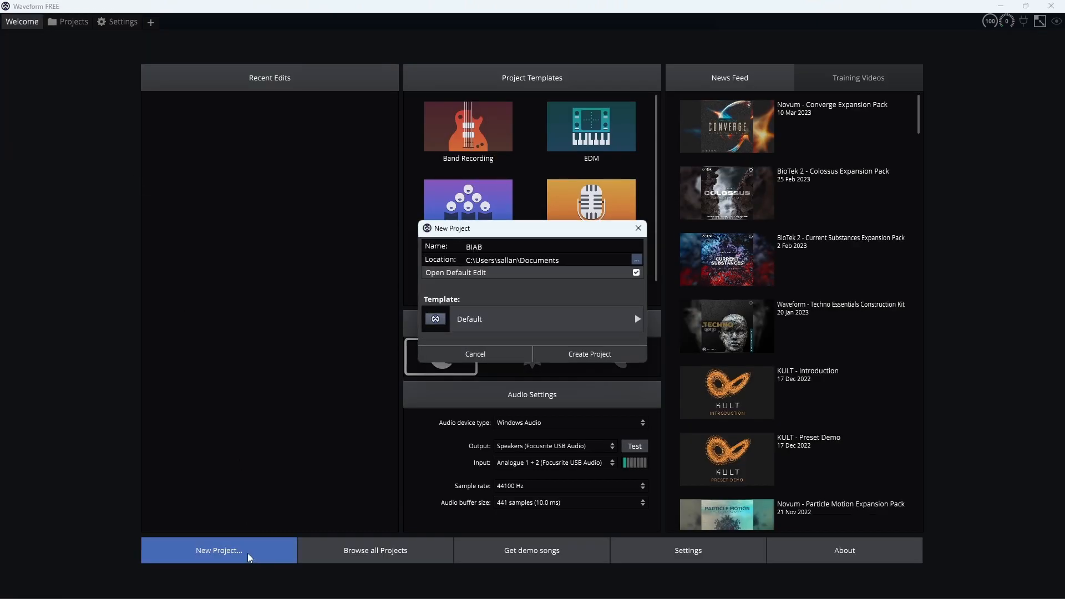
pyautogui.click(627, 358)
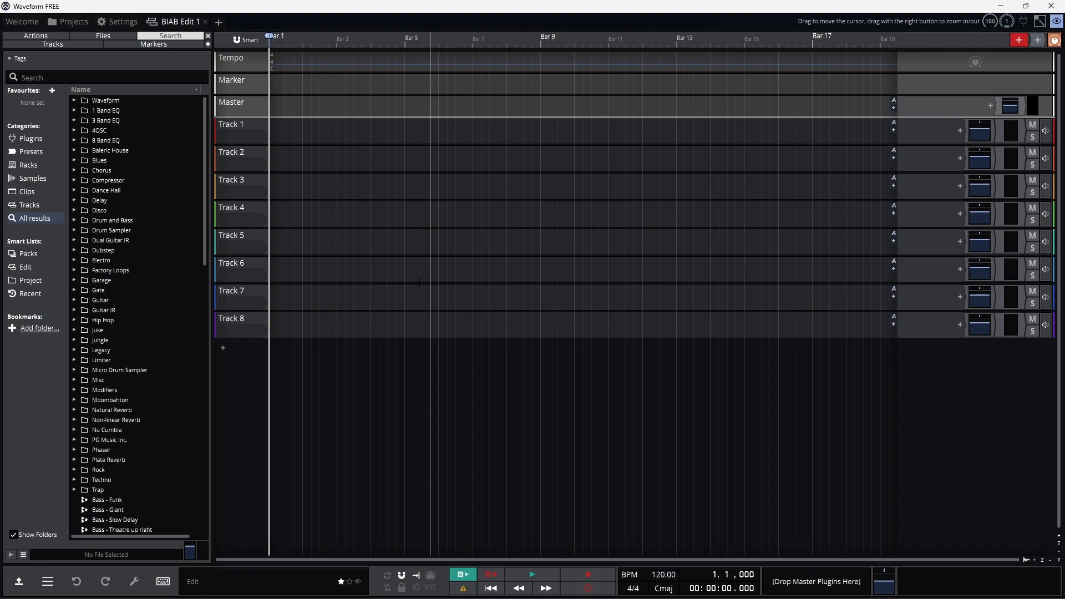
# Add the Band-in-a-Box DAW VST3 Plugin to the master plugins and move its window over the middle of the tracks.
pyautogui.click(32, 139)
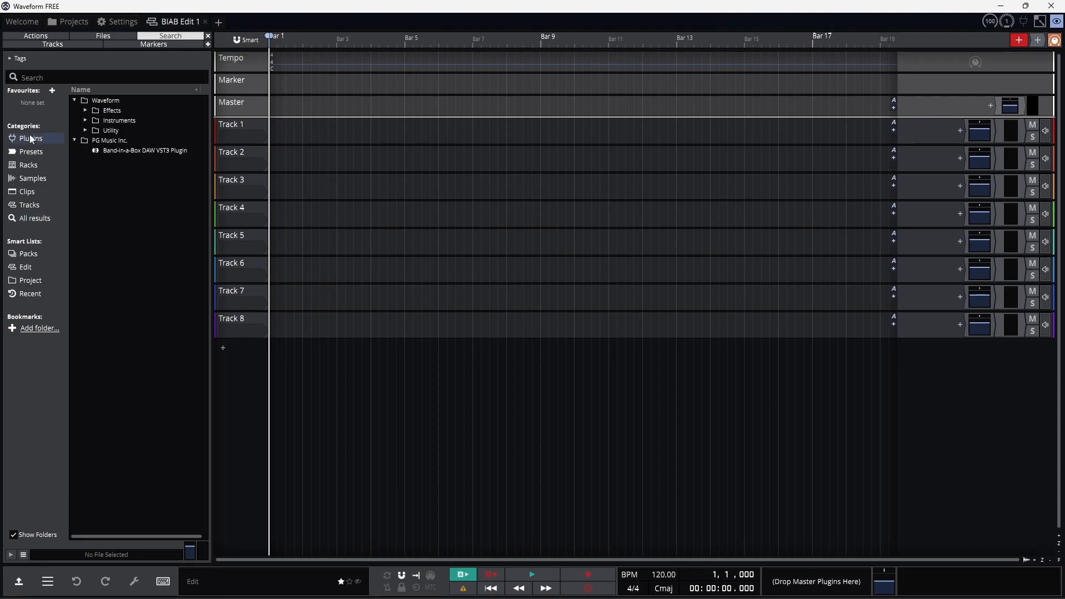
pyautogui.moveTo(99, 151); pyautogui.dragTo(803, 590)
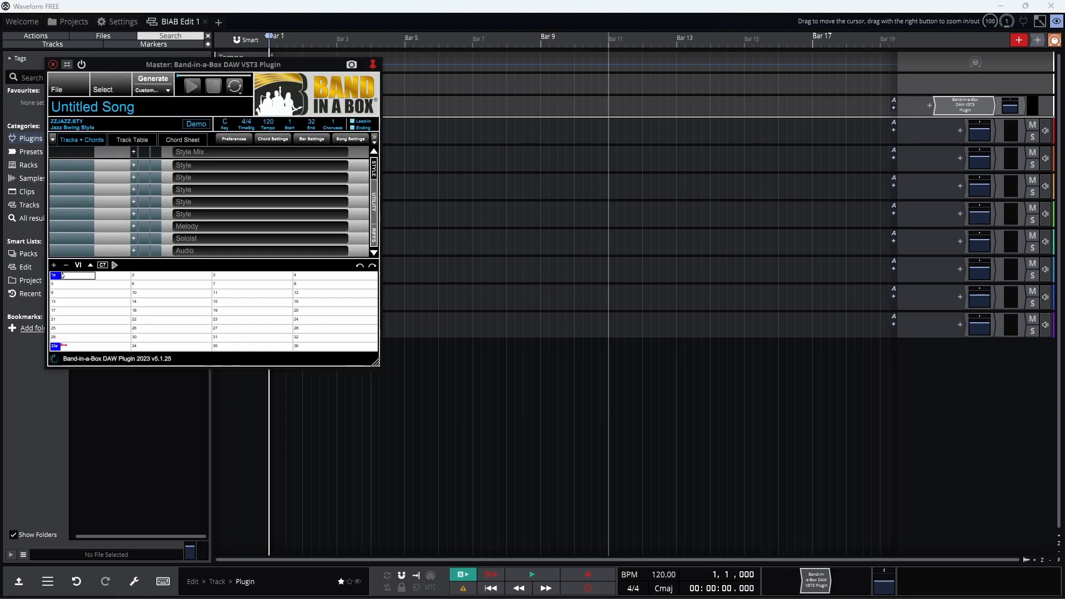
pyautogui.moveTo(126, 64); pyautogui.dragTo(462, 137)
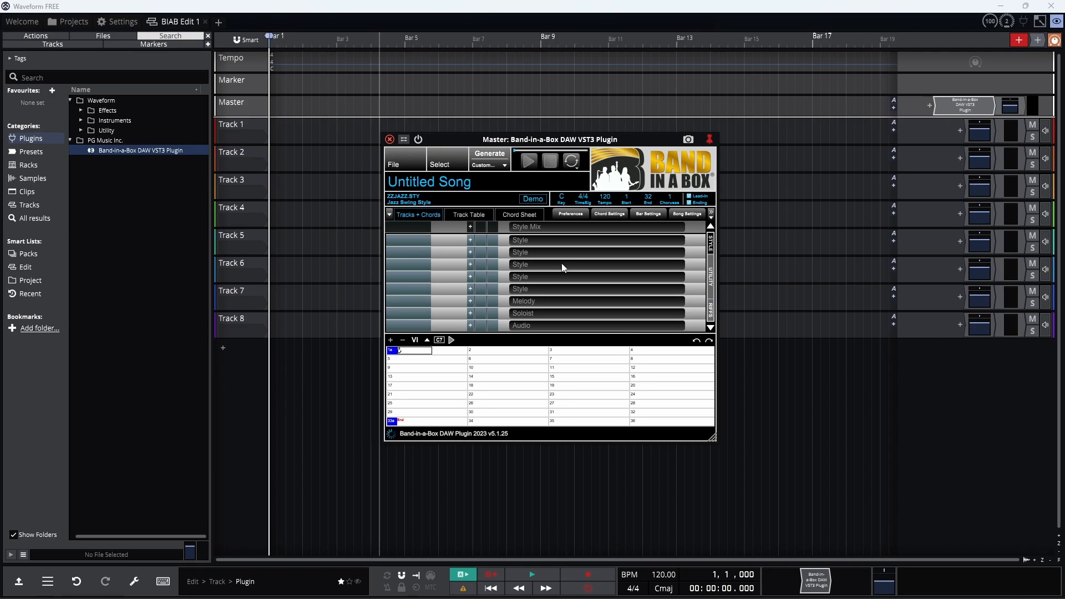
# Search for the Band-in-a-Box folders in the plugin's preferences and set the Band-in-a-Box path to E:\bb.
pyautogui.click(579, 216)
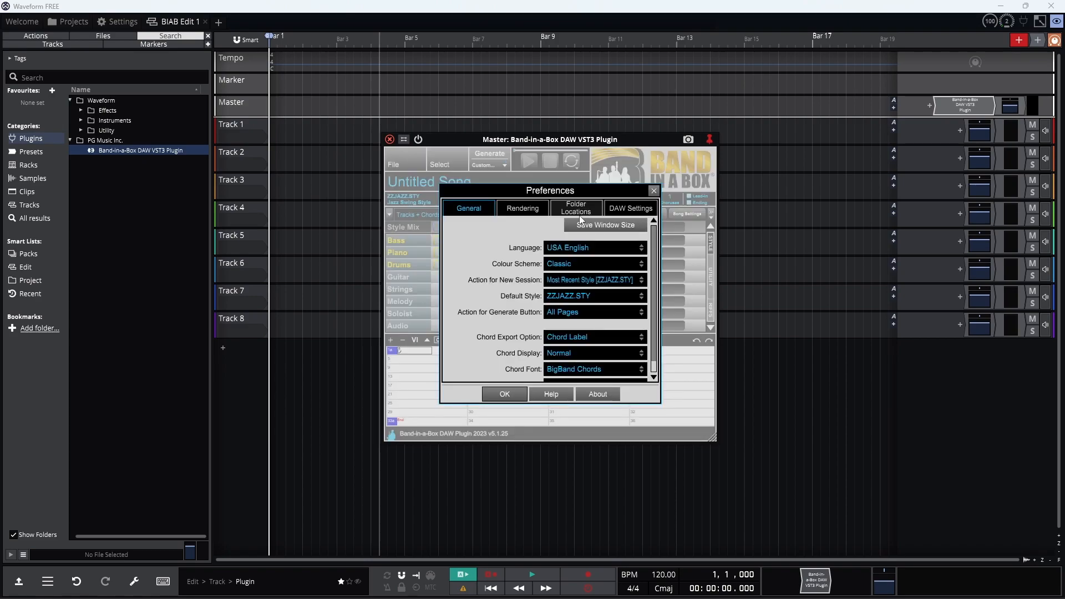
pyautogui.click(595, 205)
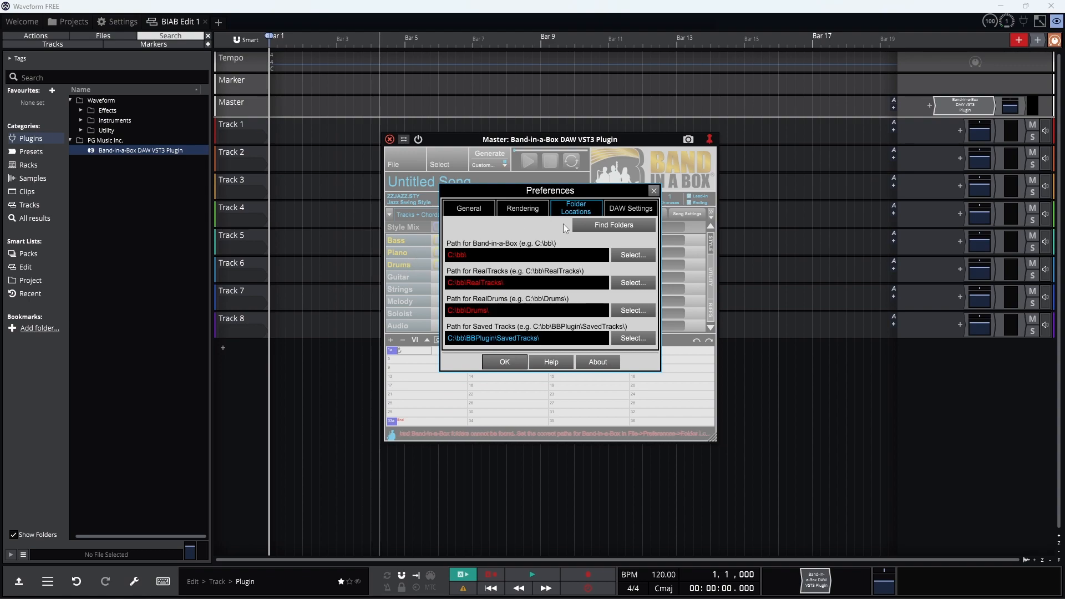
pyautogui.click(644, 227)
pyautogui.click(643, 256)
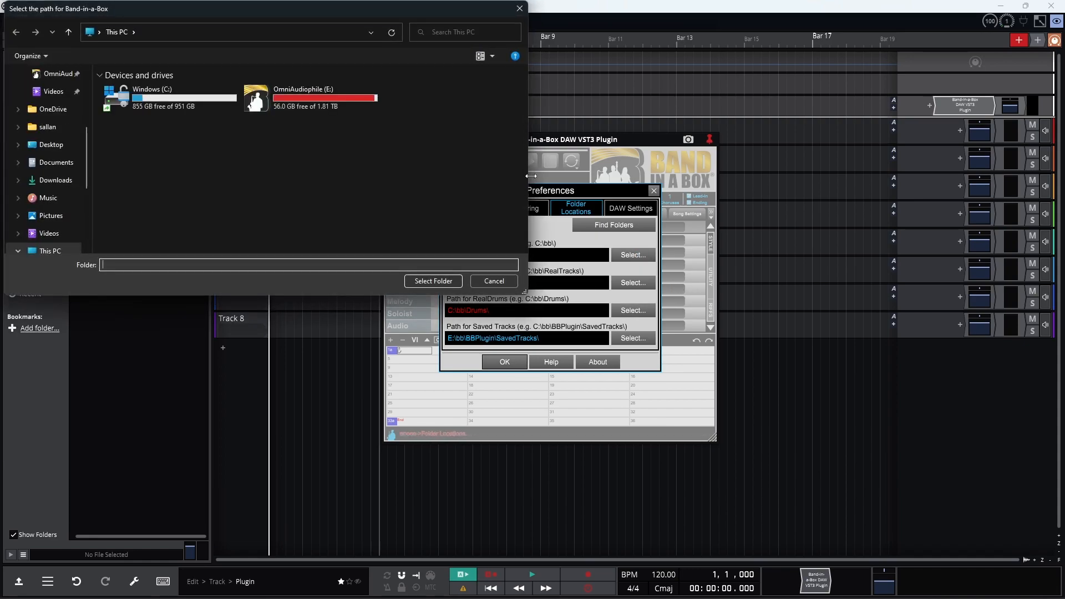
pyautogui.doubleClick(311, 102)
pyautogui.doubleClick(135, 92)
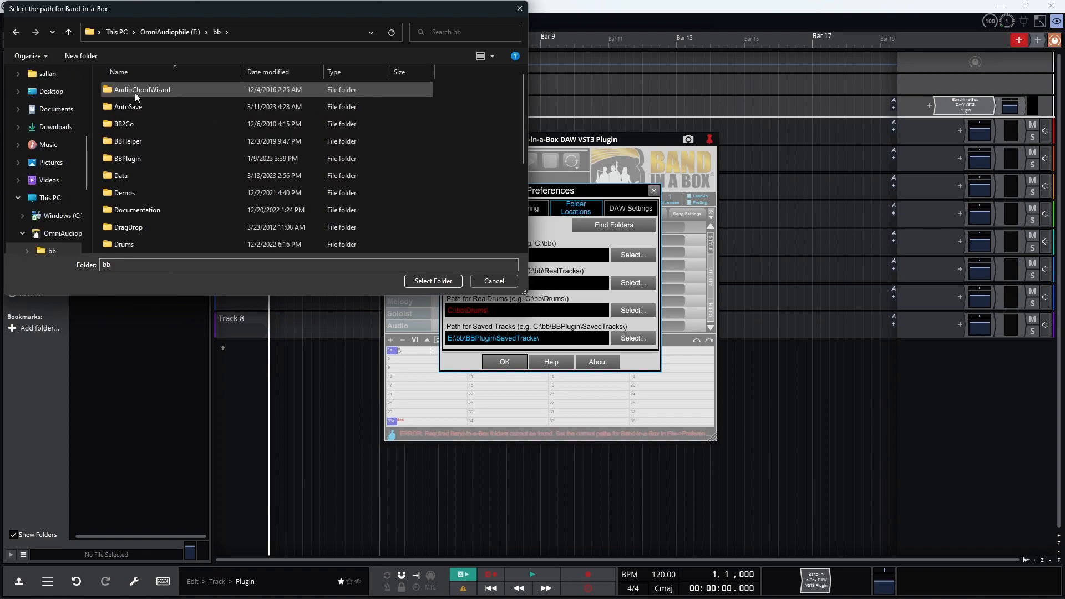
pyautogui.click(434, 281)
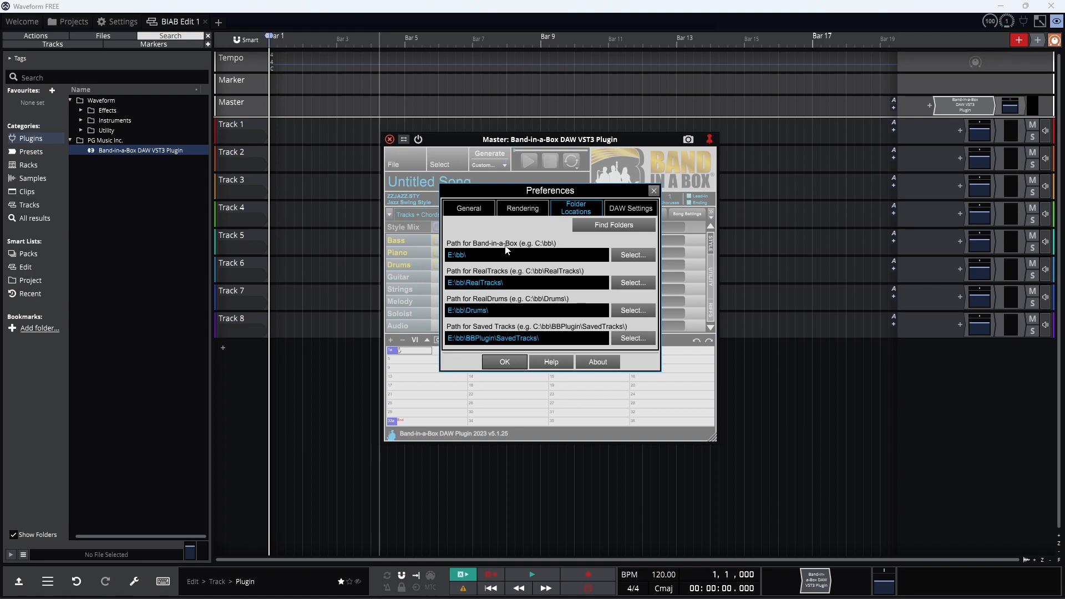
# Review the plugin's General, Rendering and DAW Settings preferences, then accept and close them.
pyautogui.click(486, 209)
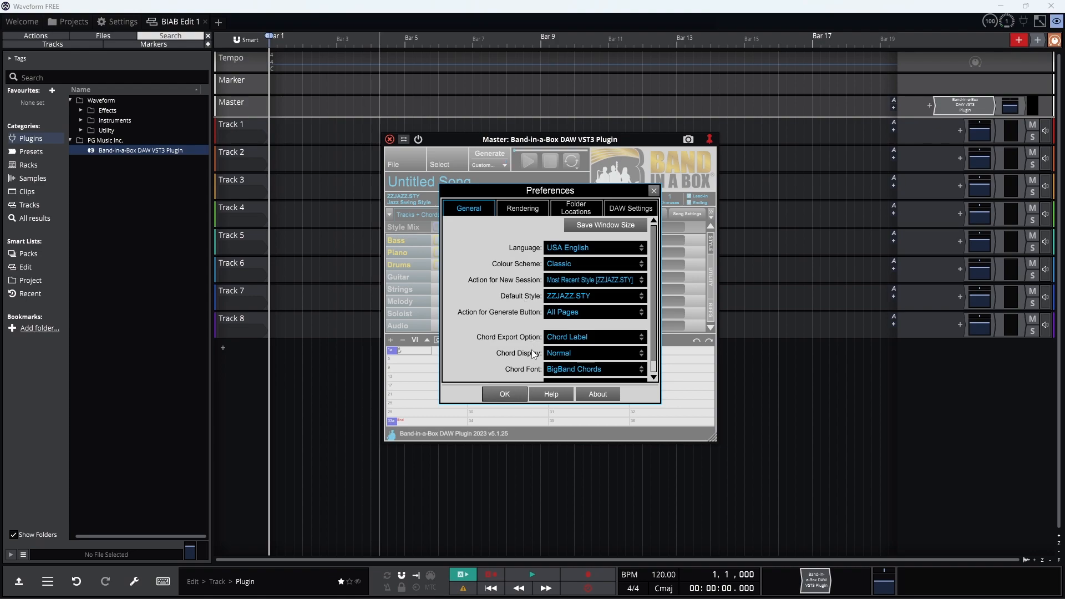
pyautogui.click(541, 209)
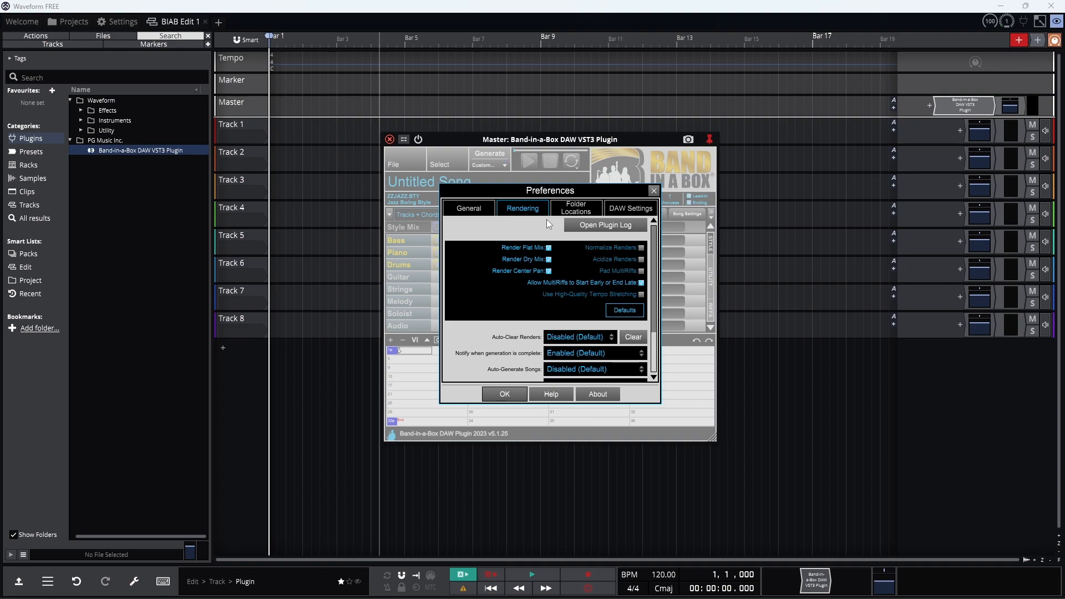
pyautogui.click(622, 209)
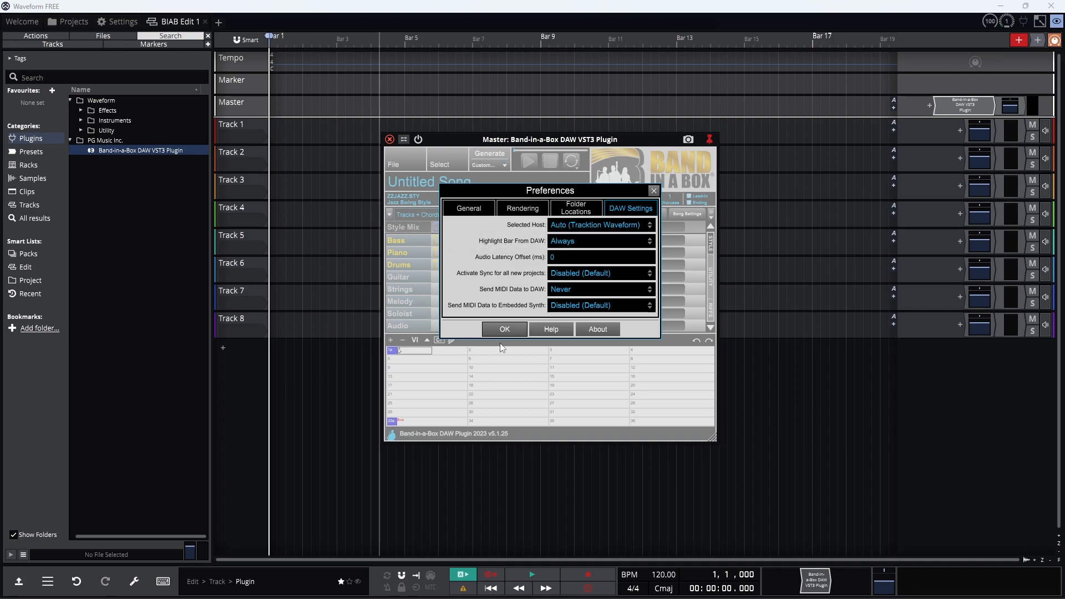
pyautogui.click(518, 330)
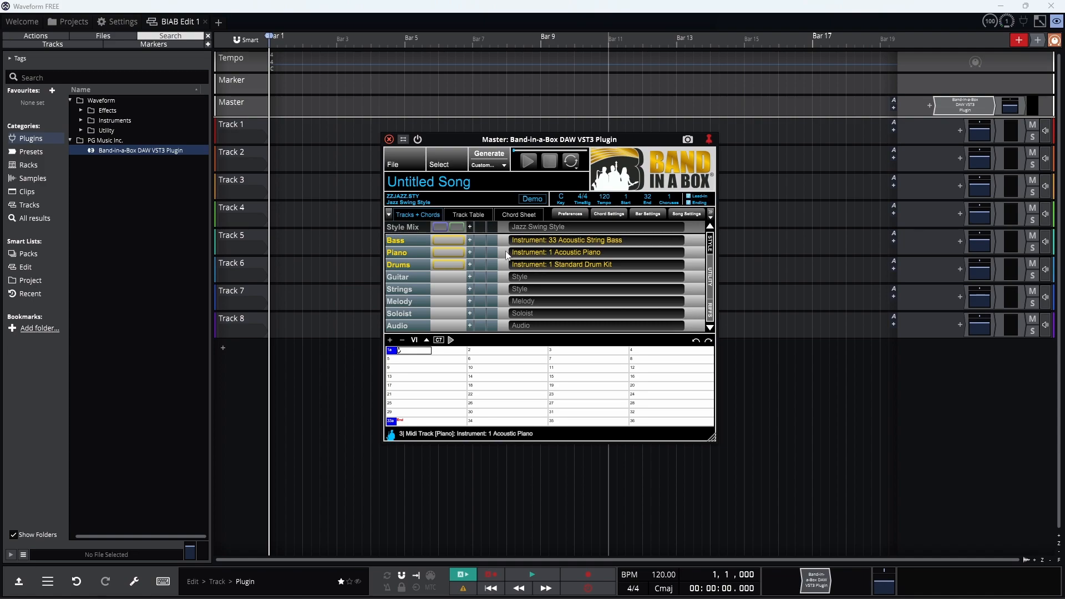
# Open the song file My Song from the E:\bb\Songs folder in the Band-in-a-Box plugin.
pyautogui.click(409, 160)
pyautogui.click(421, 192)
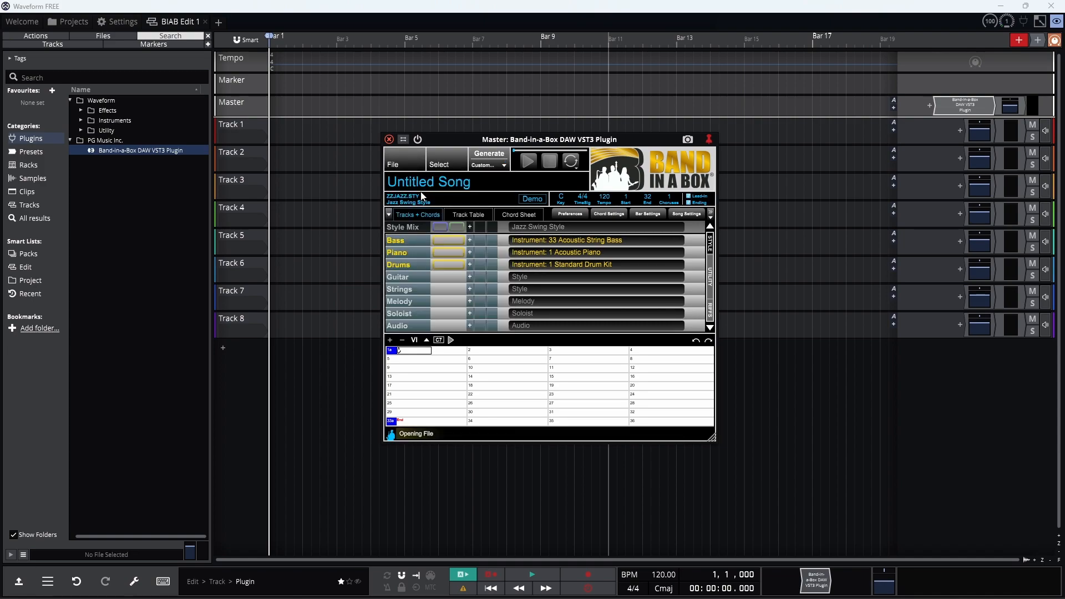
pyautogui.scroll(-3, 421, 192)
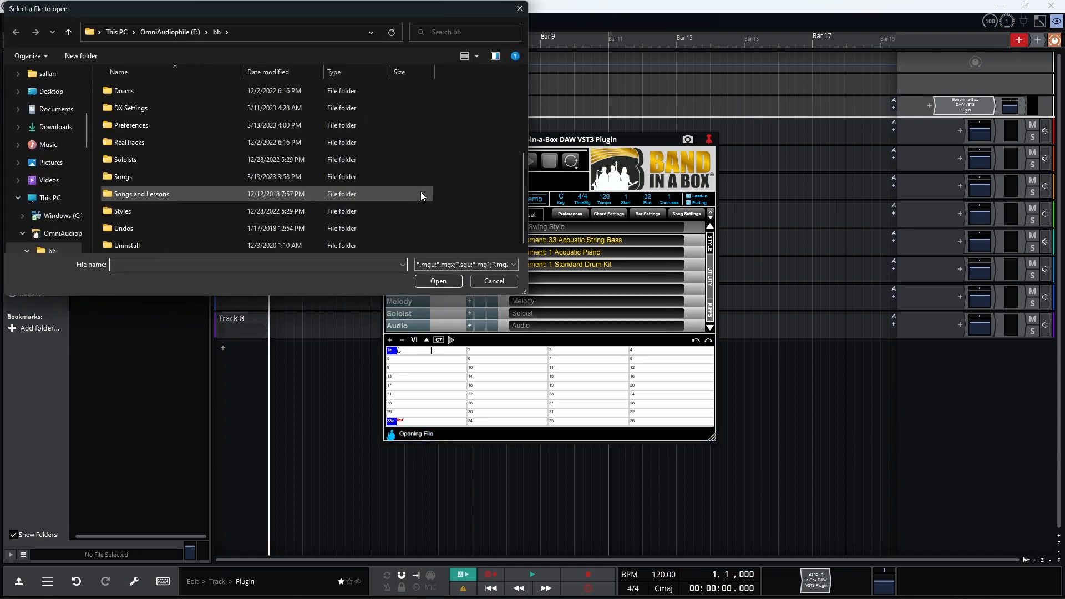
pyautogui.doubleClick(135, 175)
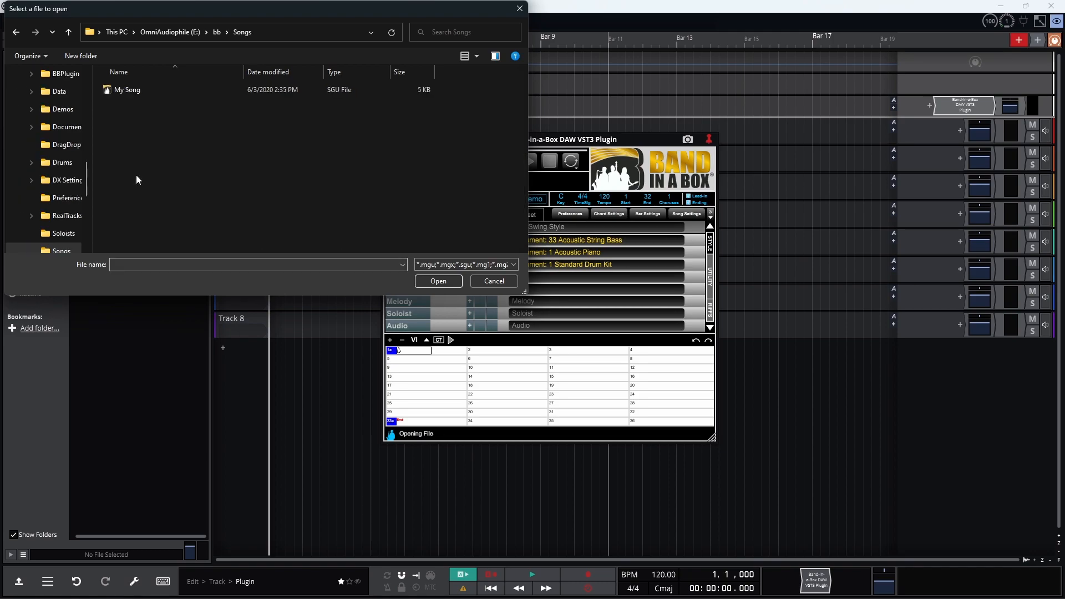
pyautogui.doubleClick(128, 90)
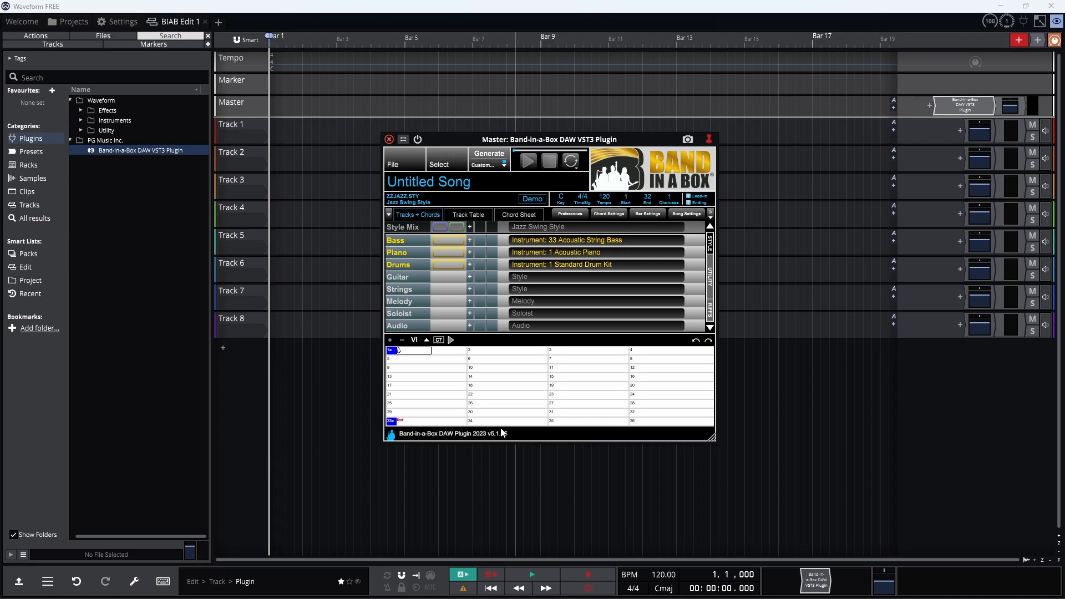
# Enter the chords C, F, G and C in bars 1, 3, 5 and 7 of the plugin's chord sheet.
pyautogui.write('C')
pyautogui.press('Return')
pyautogui.press('Return')
pyautogui.press('Return')
pyautogui.press('Return')
pyautogui.write('F')
pyautogui.press('Return')
pyautogui.press('Return')
pyautogui.press('Return')
pyautogui.press('Return')
pyautogui.write('G')
pyautogui.press('Return')
pyautogui.press('Return')
pyautogui.press('Return')
pyautogui.press('Return')
pyautogui.write('C')
pyautogui.press('Return')
pyautogui.press('Return')
pyautogui.press('Return')
pyautogui.press('Return')
# Set the song's end bar to 8.
pyautogui.click(653, 197)
pyautogui.write('8')
pyautogui.press('Return')
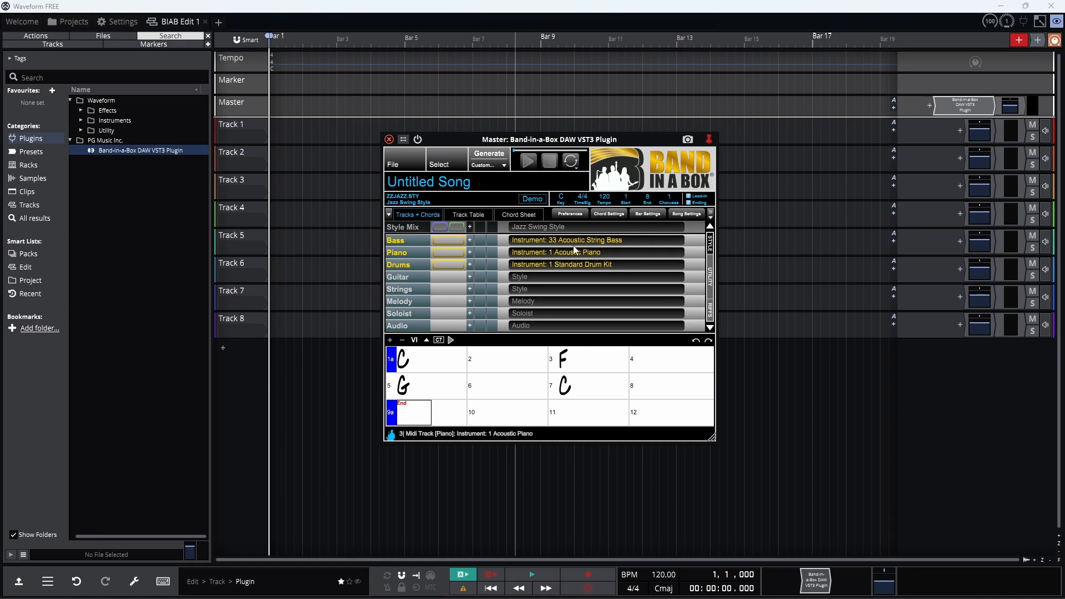
# Open the StylePicker and do the slow rebuild of its list with PG Music and 3rd party styles.
pyautogui.click(413, 203)
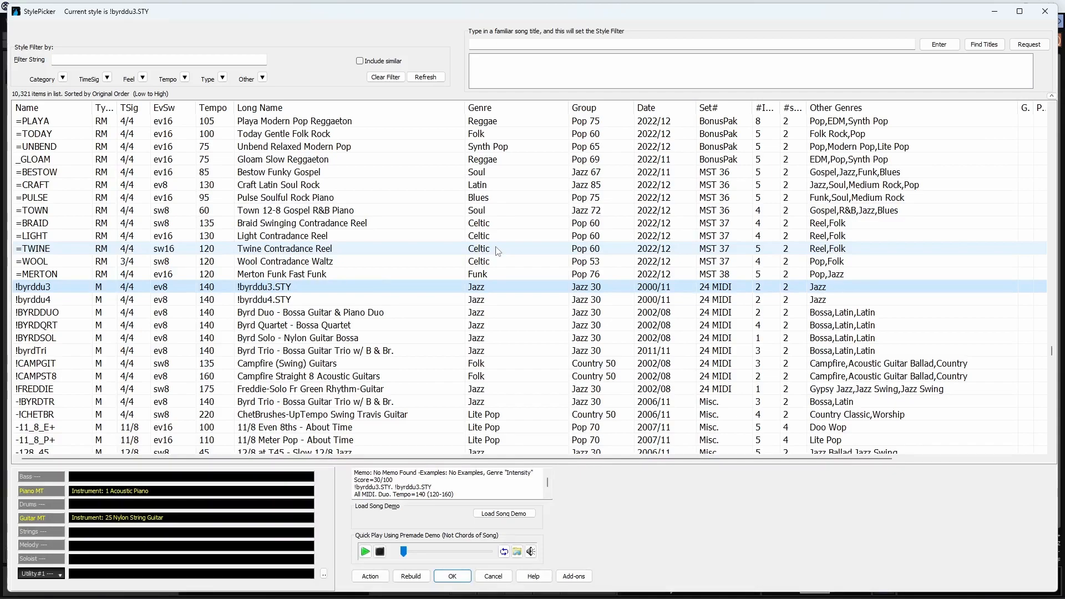
pyautogui.click(415, 577)
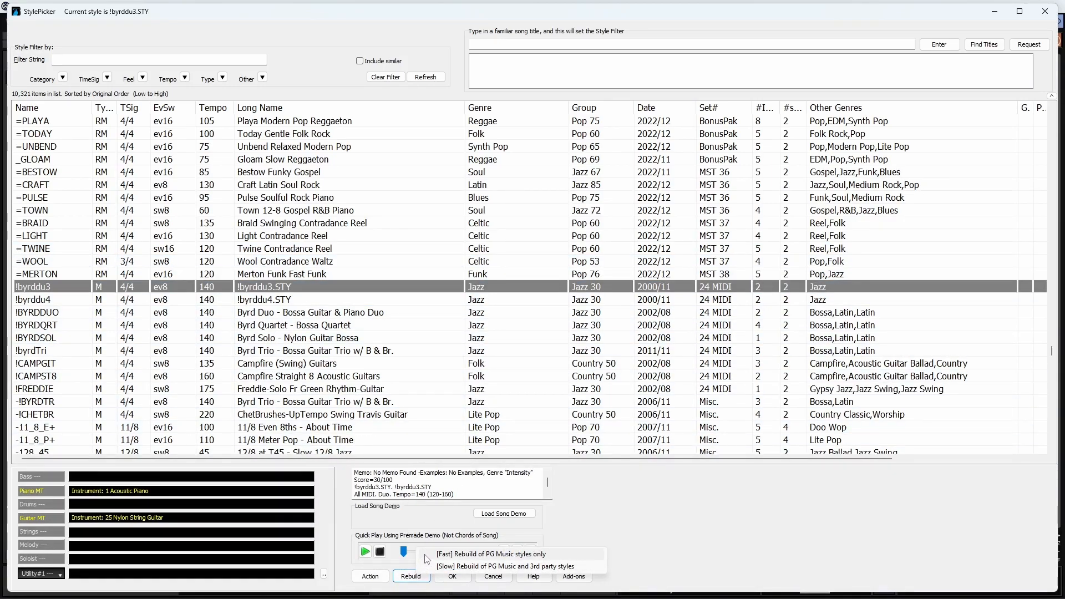
pyautogui.click(444, 566)
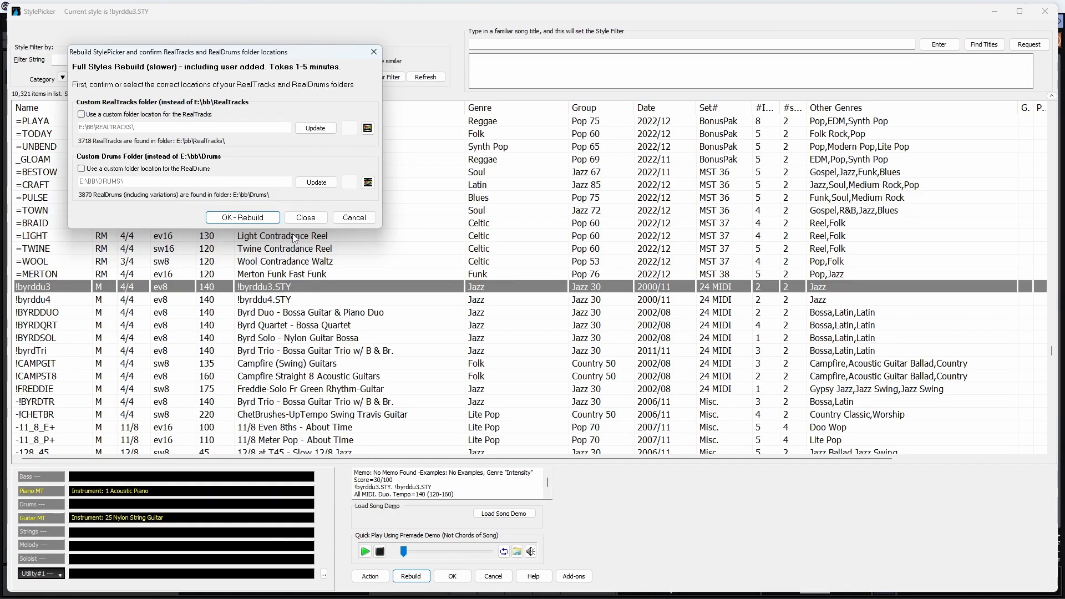
pyautogui.click(269, 218)
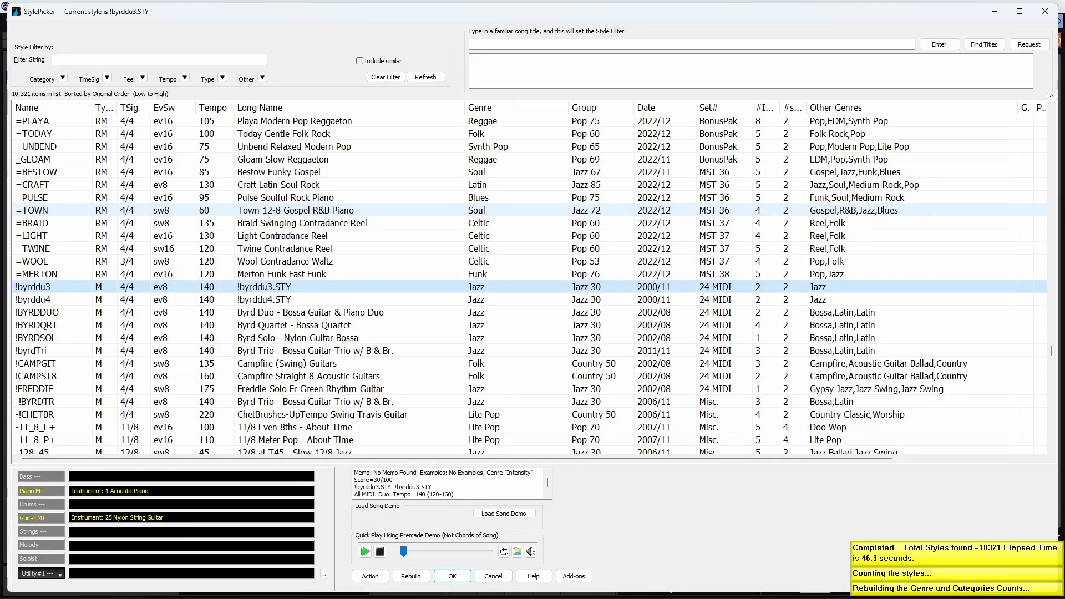
# Filter the style list to the Latin category with a tempo of 130.
pyautogui.moveTo(1053, 354); pyautogui.dragTo(1055, 310)
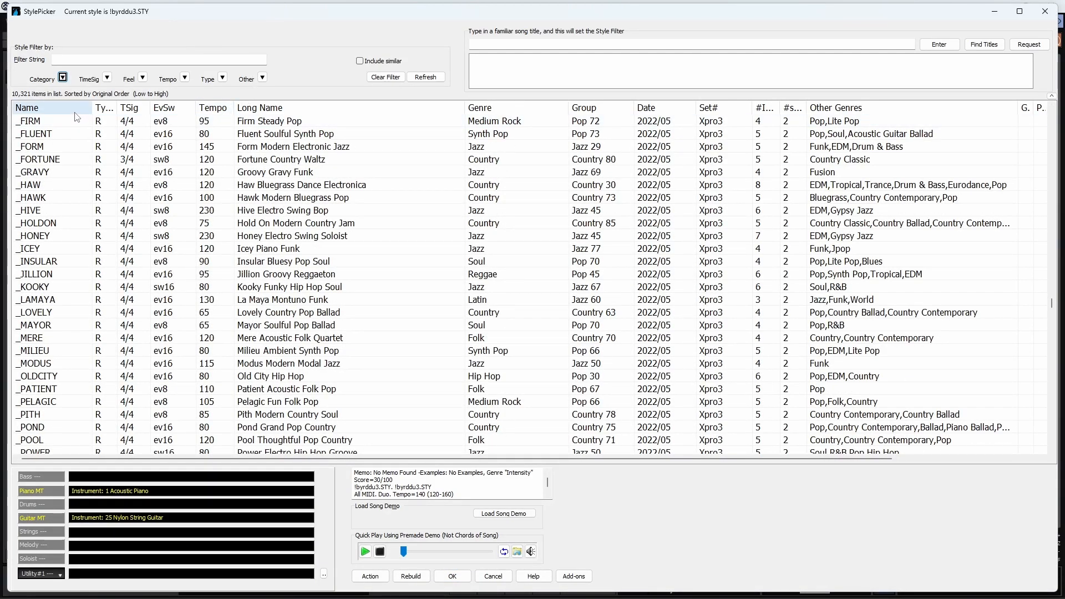
pyautogui.click(62, 77)
pyautogui.click(111, 156)
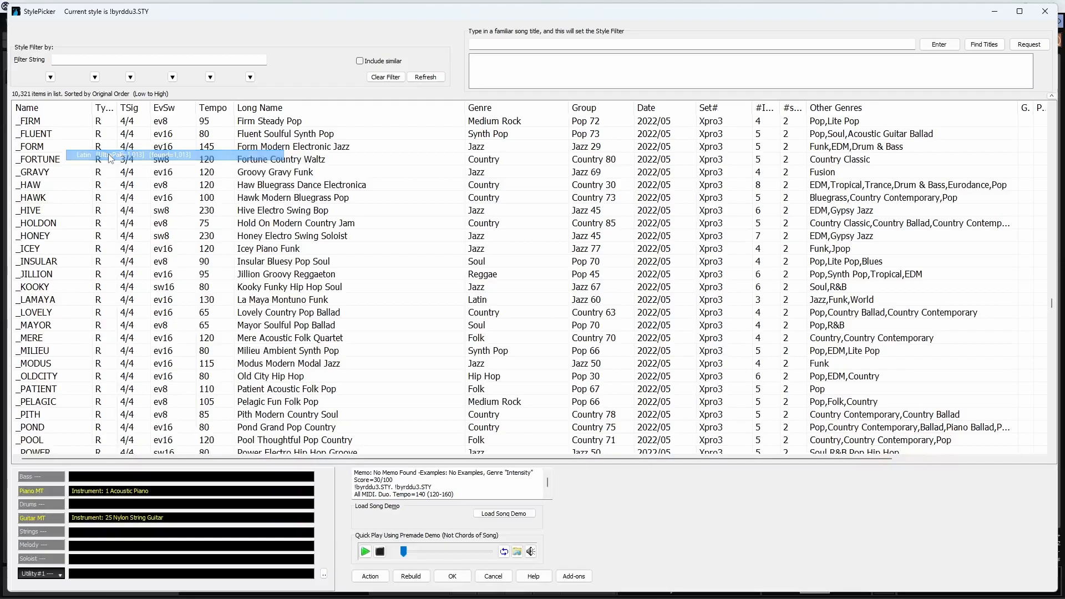
pyautogui.click(172, 77)
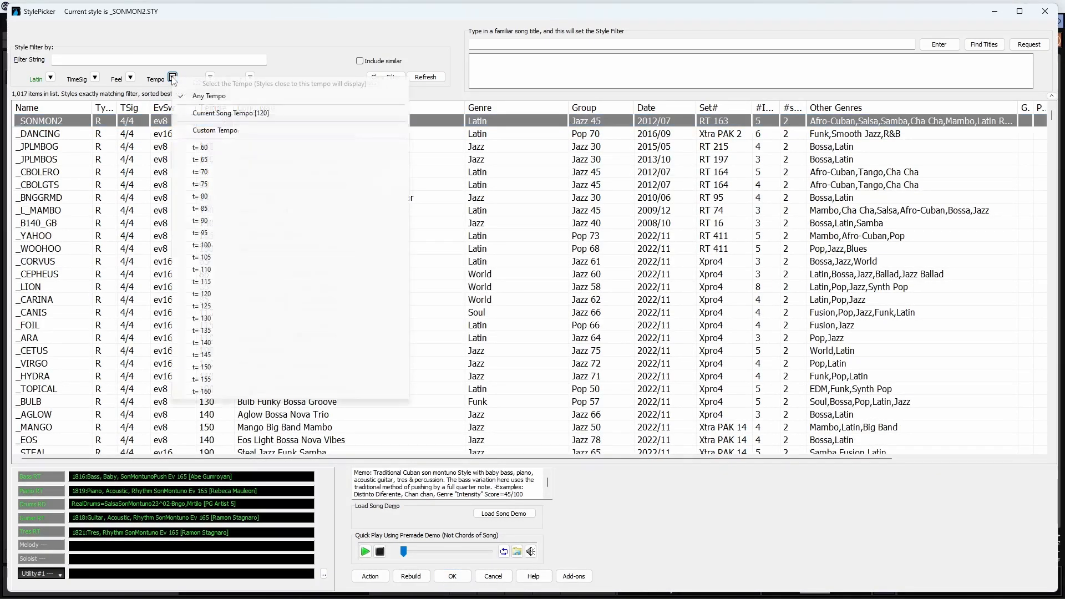
pyautogui.click(224, 321)
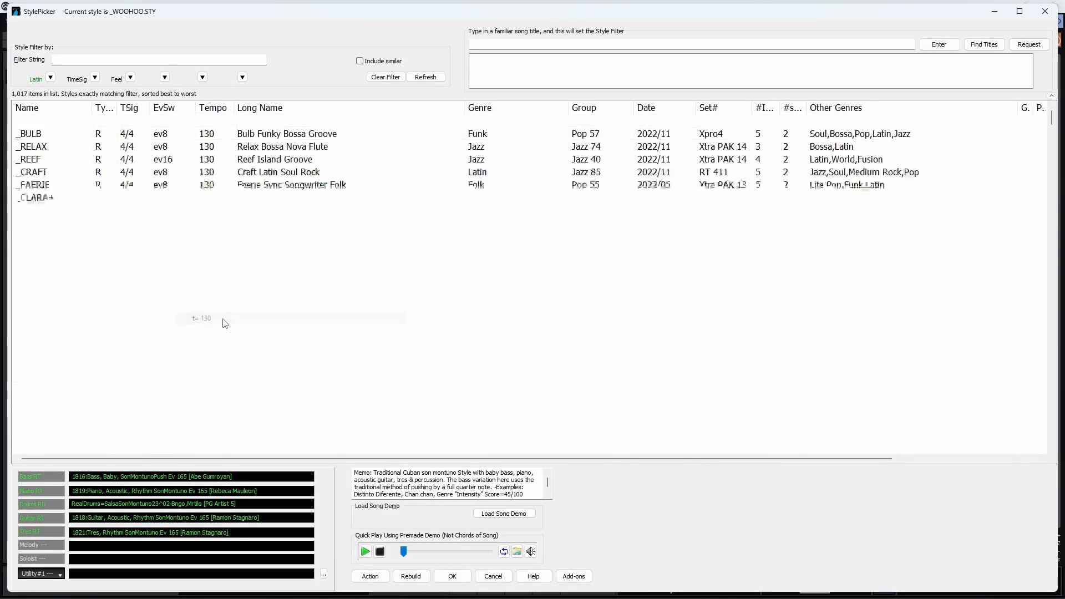
# Filter the styles by "bossa", audition Bulb Funky Bossa Groove and load it as the song's style.
pyautogui.click(109, 59)
pyautogui.write('bossa')
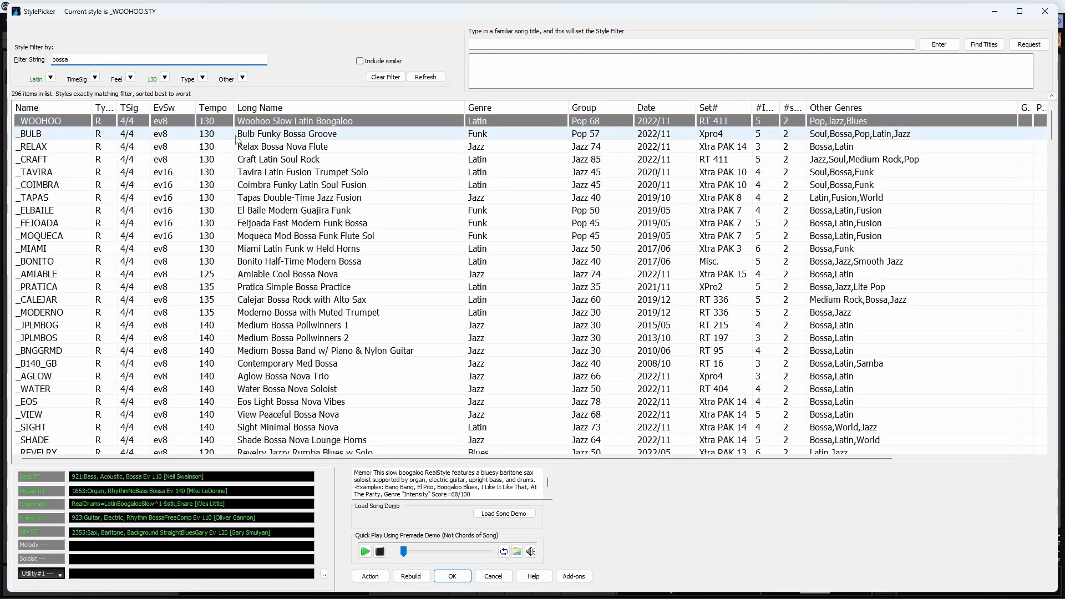
pyautogui.doubleClick(239, 139)
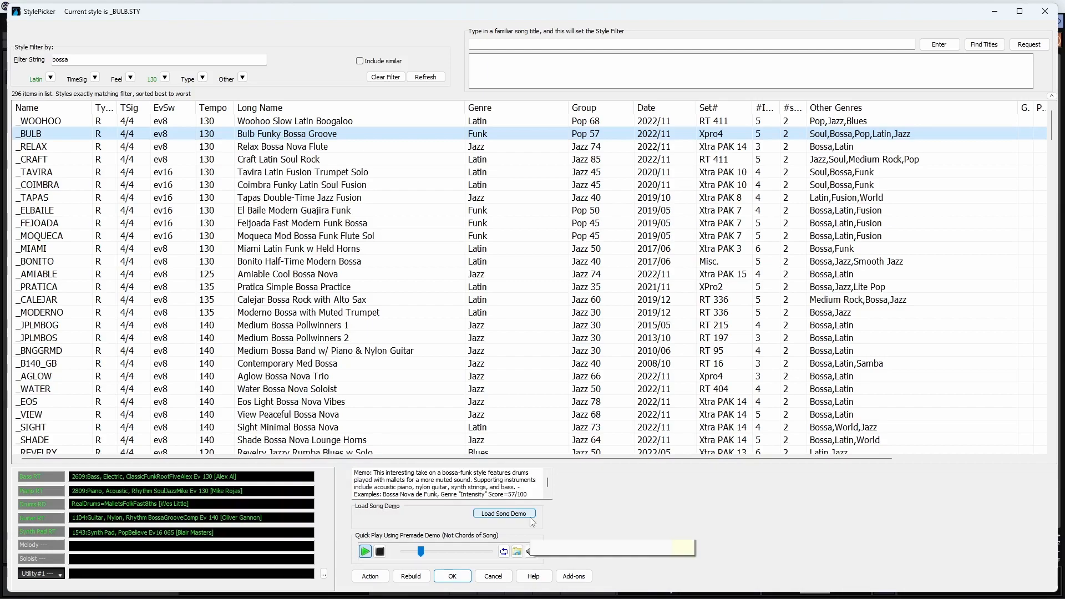
pyautogui.click(530, 517)
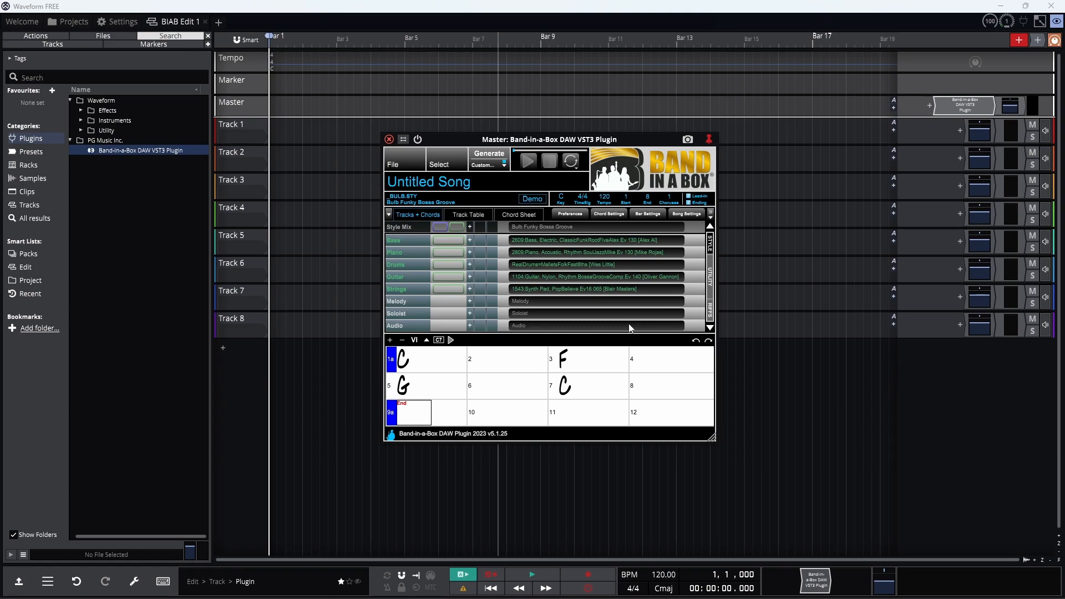
# Examine the source options for the Melody track and the utility tracks, and return to the style tracks.
pyautogui.click(520, 302)
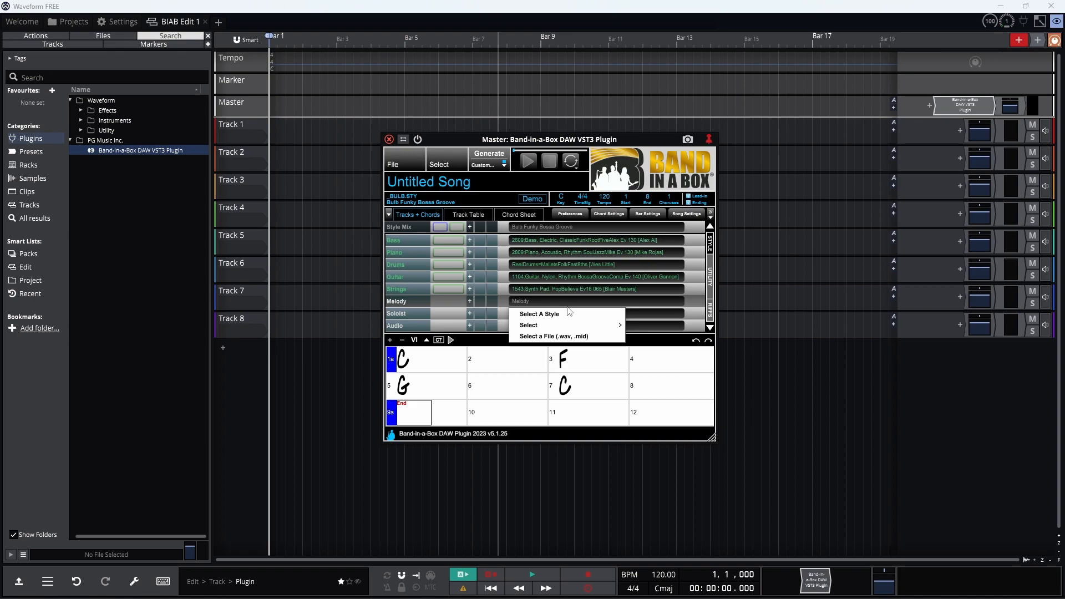
pyautogui.moveTo(613, 331)
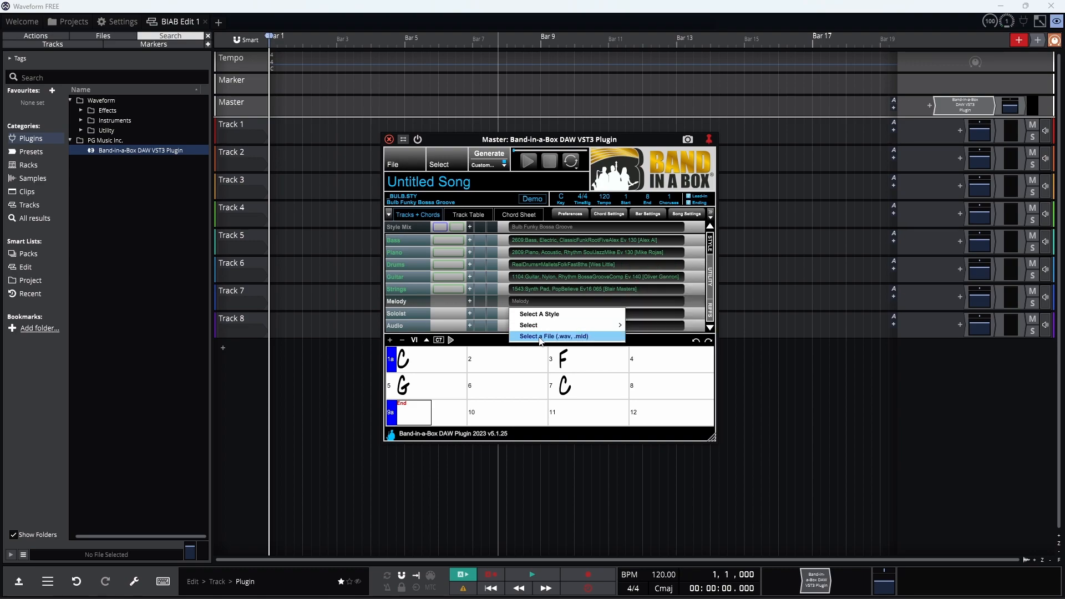
pyautogui.click(615, 337)
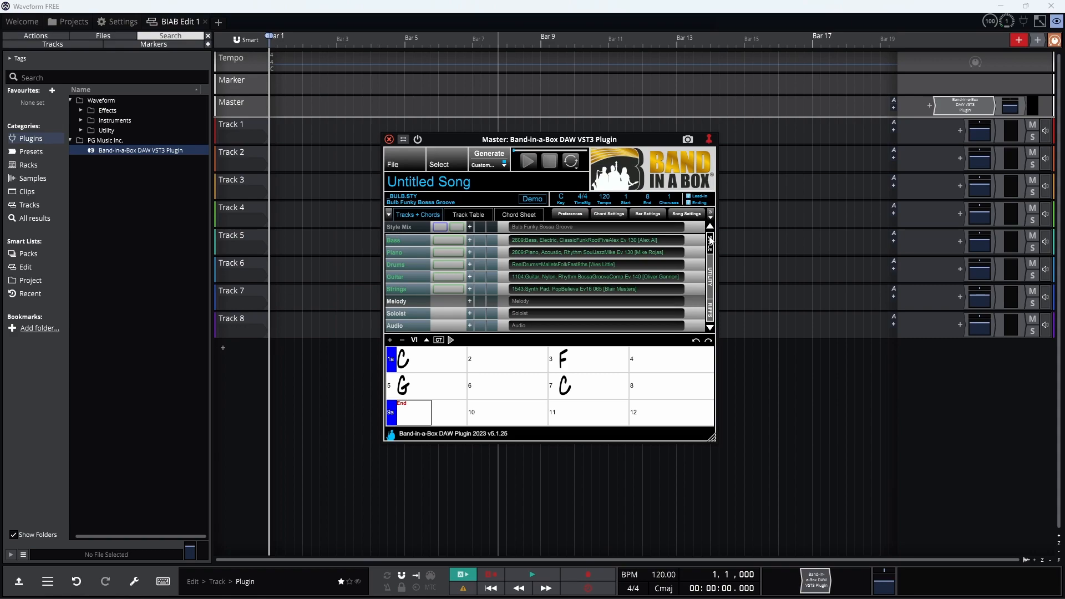
pyautogui.click(711, 276)
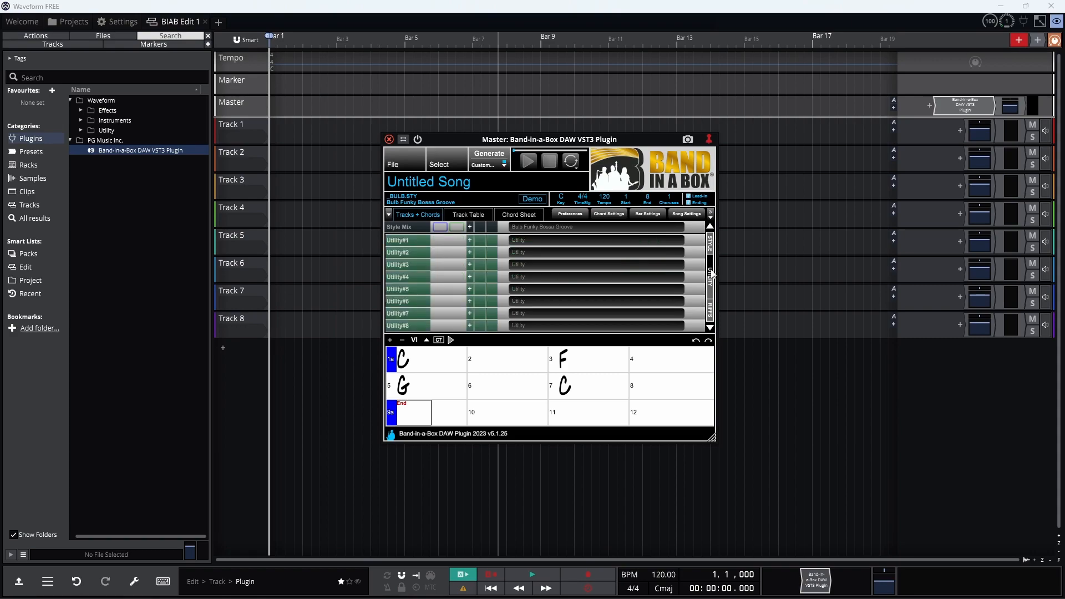
pyautogui.click(711, 246)
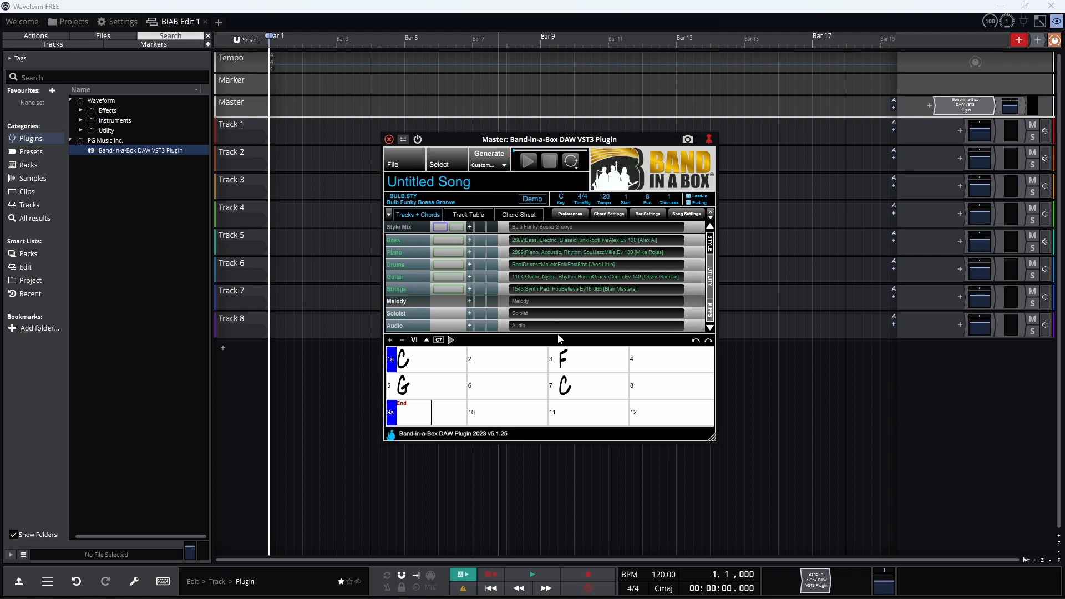
# Open the RealDrums Picker for the Drums track.
pyautogui.rightClick(528, 265)
pyautogui.moveTo(602, 289)
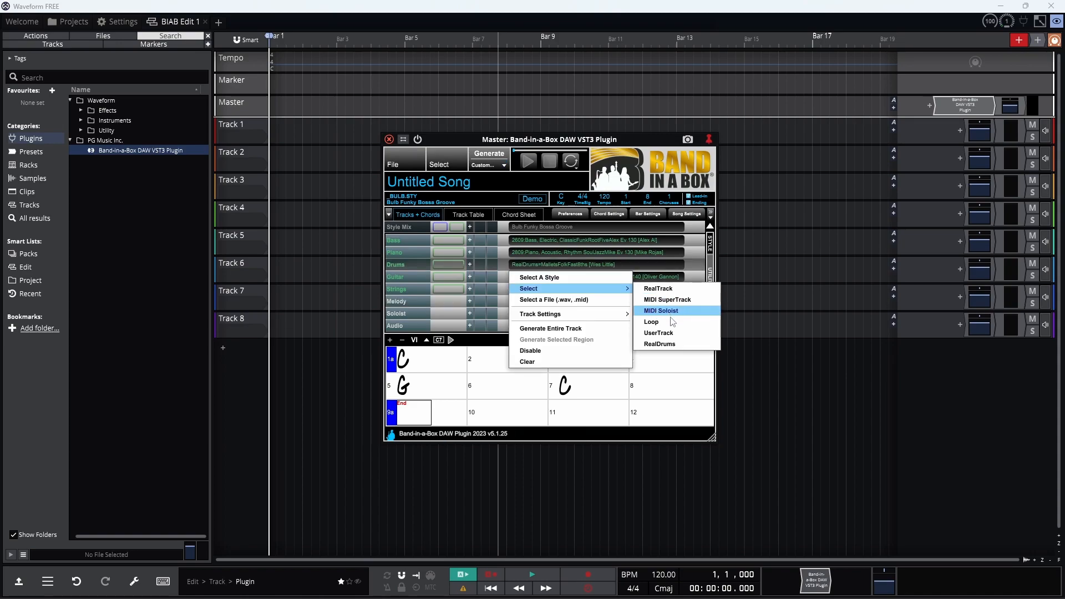
pyautogui.click(673, 344)
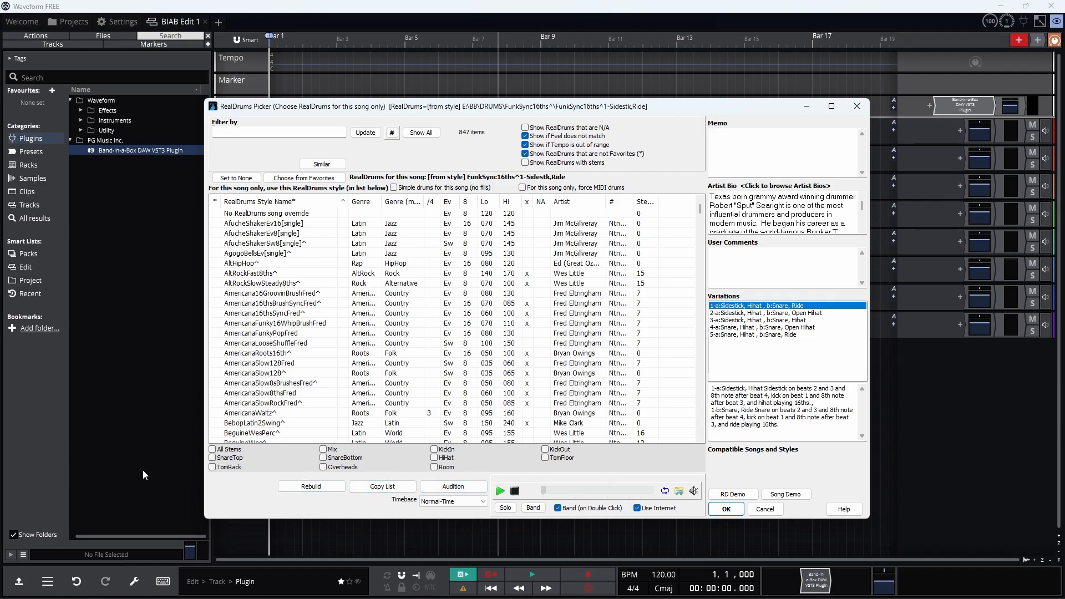
pyautogui.click(212, 449)
pyautogui.click(213, 450)
pyautogui.click(436, 449)
pyautogui.click(550, 450)
pyautogui.click(546, 459)
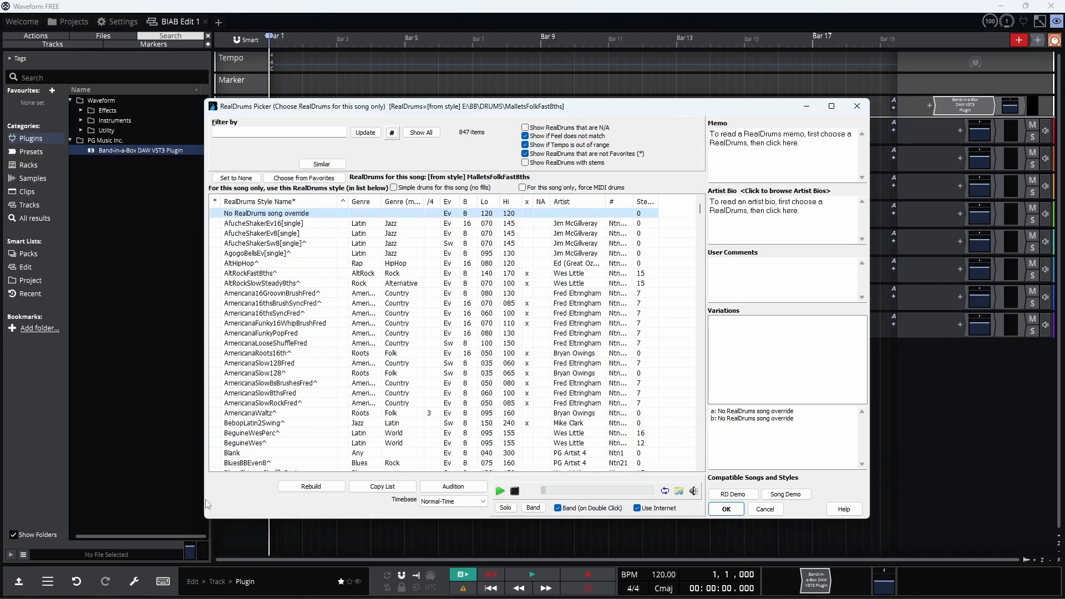
# Limit the list to RealDrums with stems, excluding those whose feel does not match or whose tempo is out of range.
pyautogui.click(563, 163)
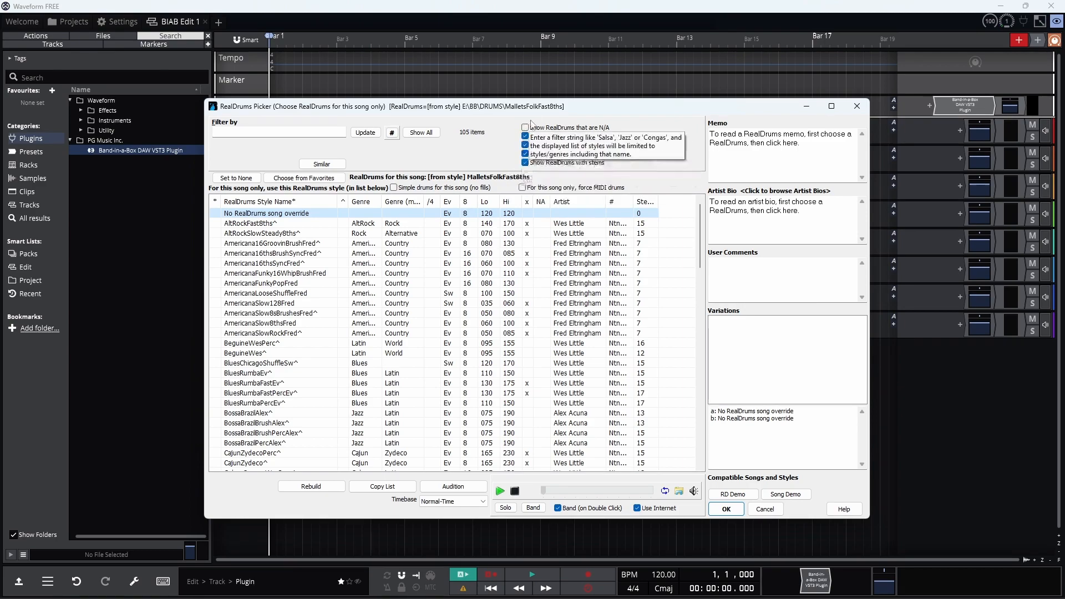
pyautogui.click(535, 137)
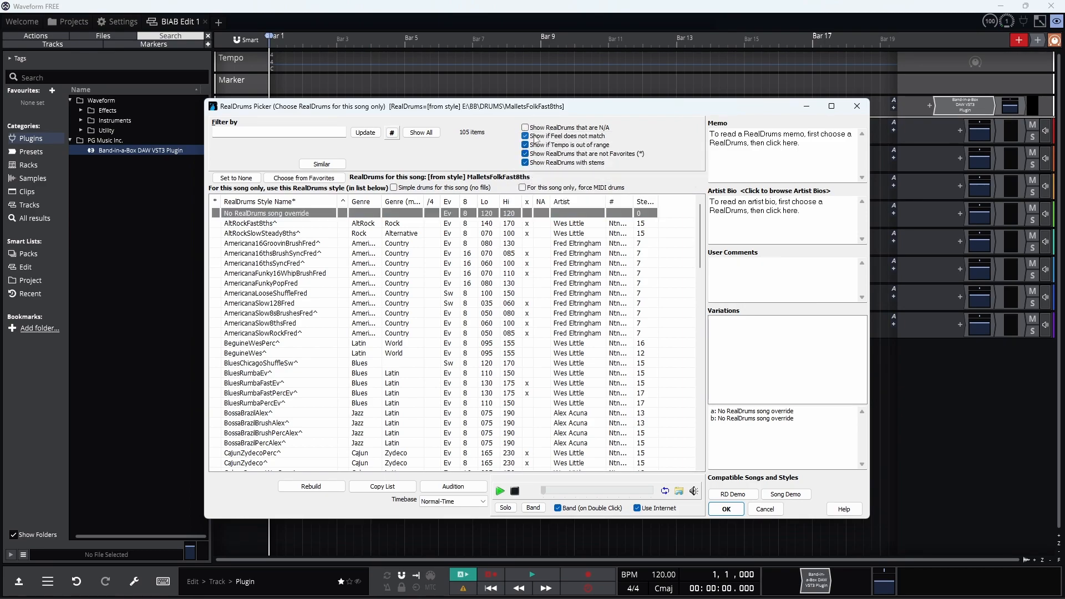
pyautogui.click(536, 138)
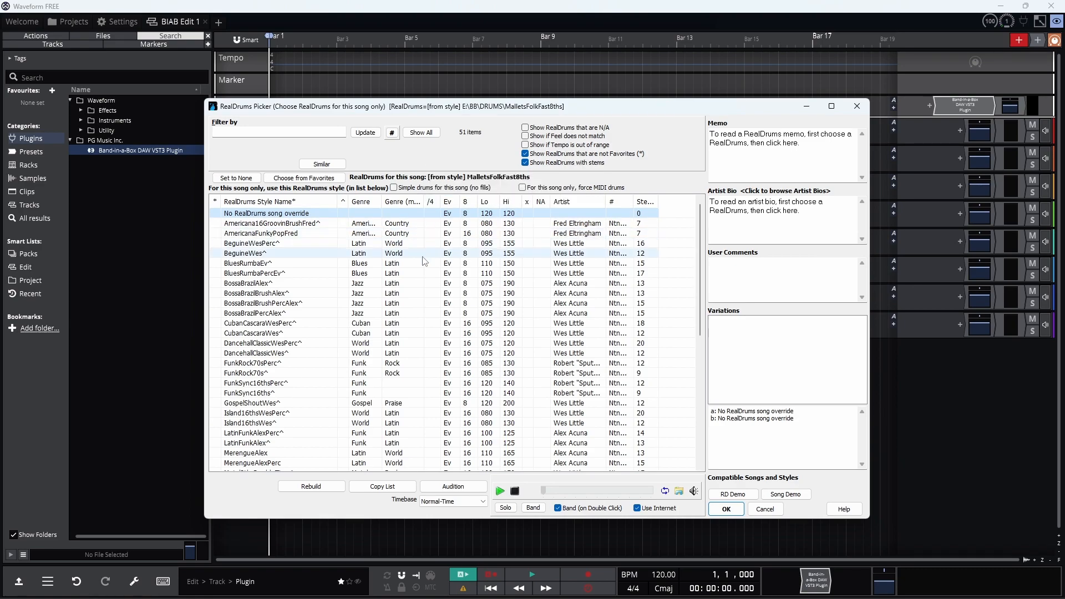
# Choose the FunkSync16ths^ RealDrums with all stems and apply it to the Drums track.
pyautogui.click(286, 397)
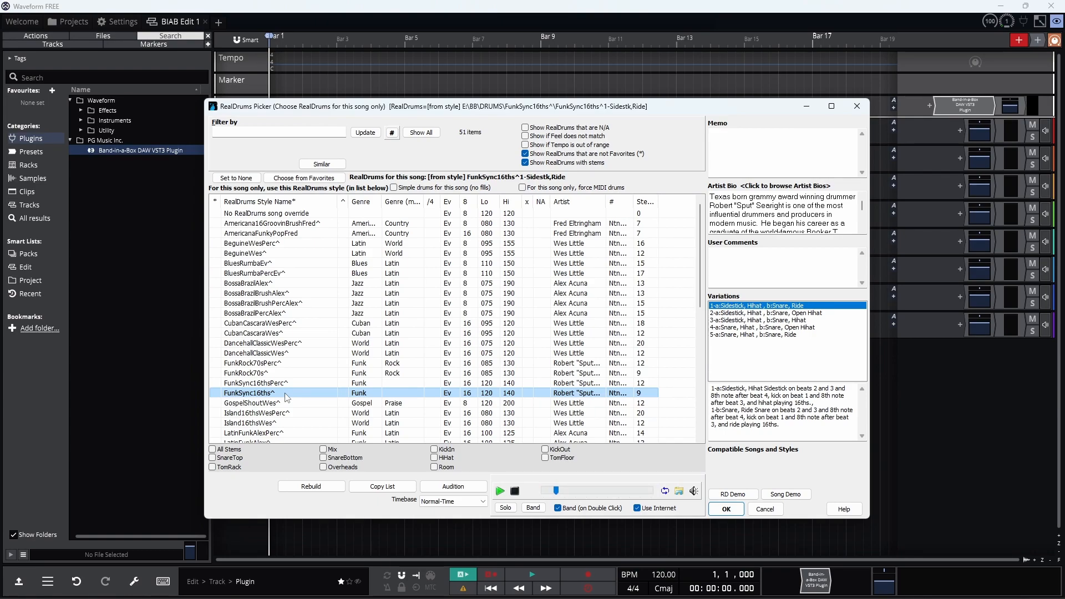
pyautogui.click(230, 449)
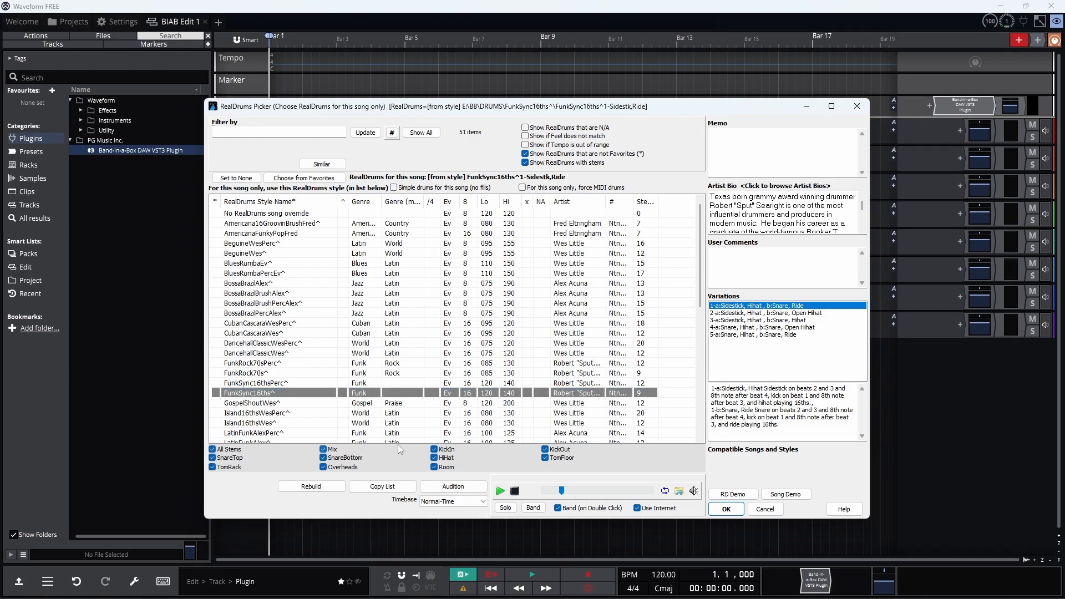
pyautogui.click(726, 510)
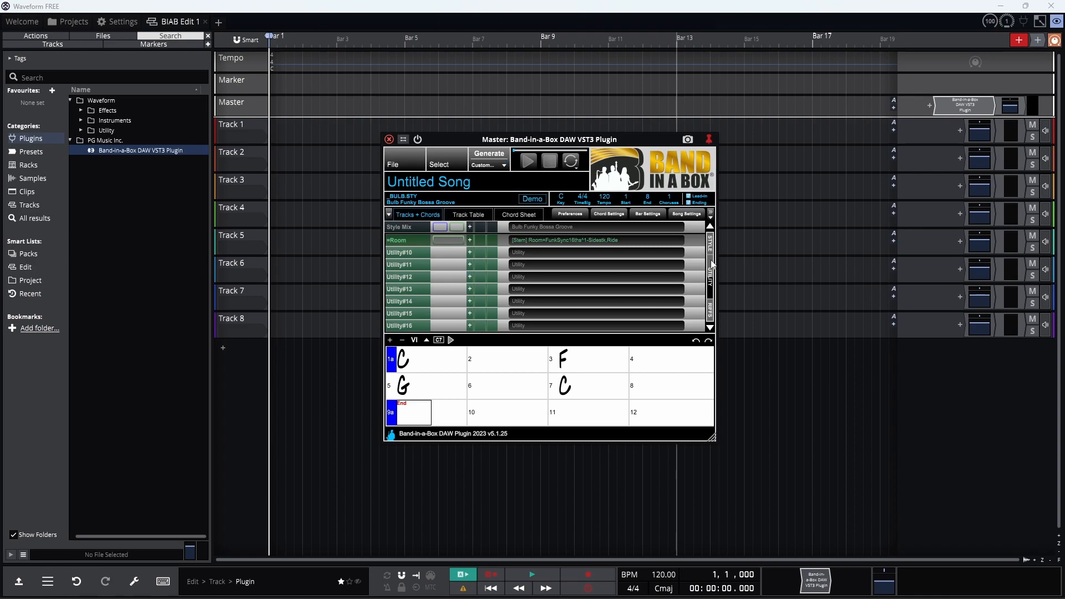
pyautogui.scroll(3, 713, 266)
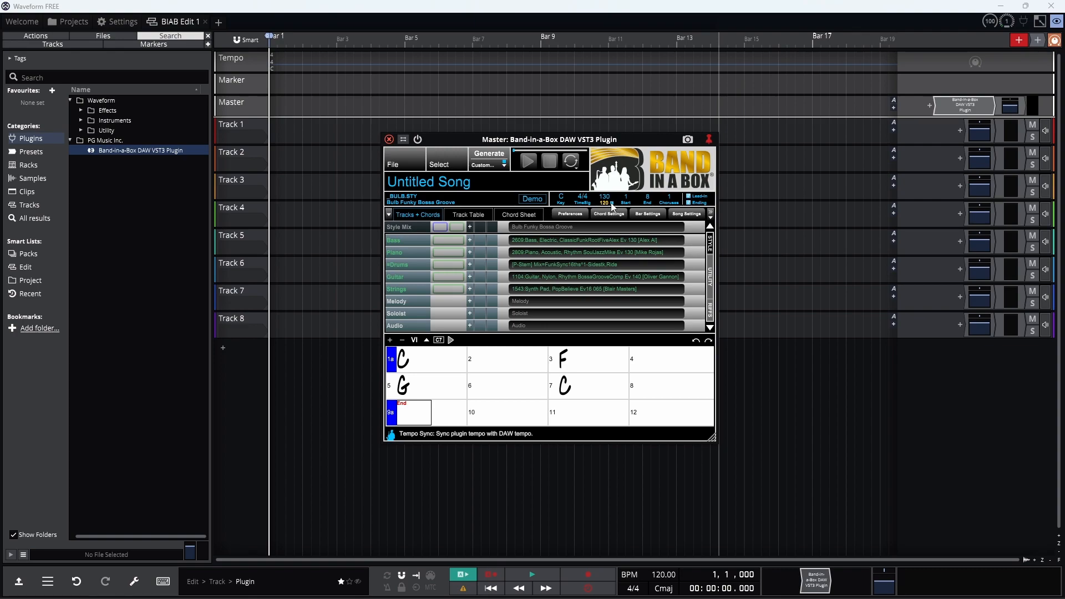
# Set the Waveform project's tempo to 130 BPM and check its time signature settings.
pyautogui.click(613, 207)
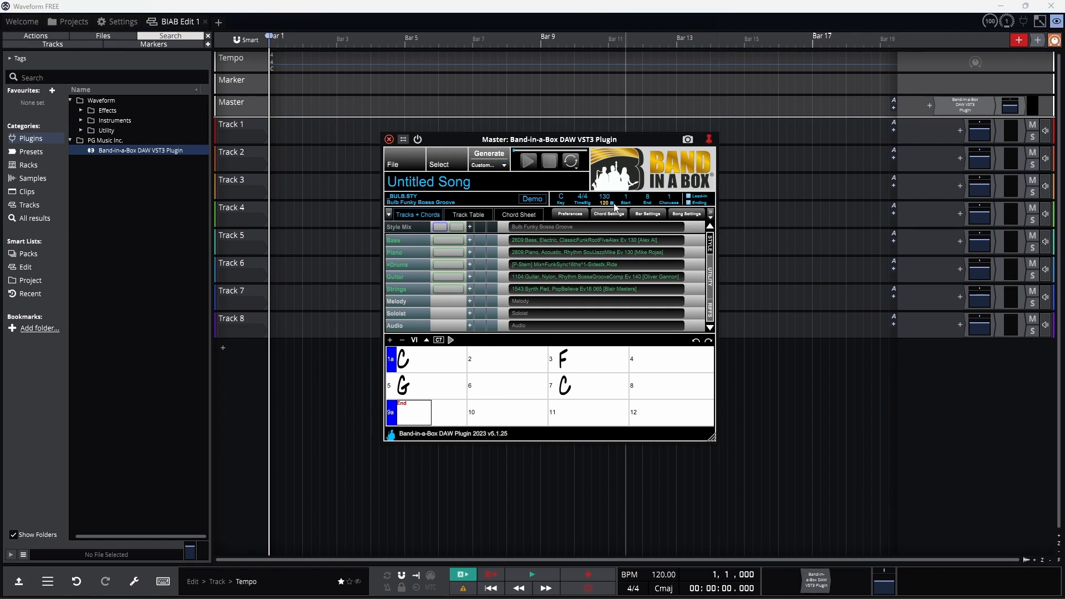
pyautogui.click(663, 579)
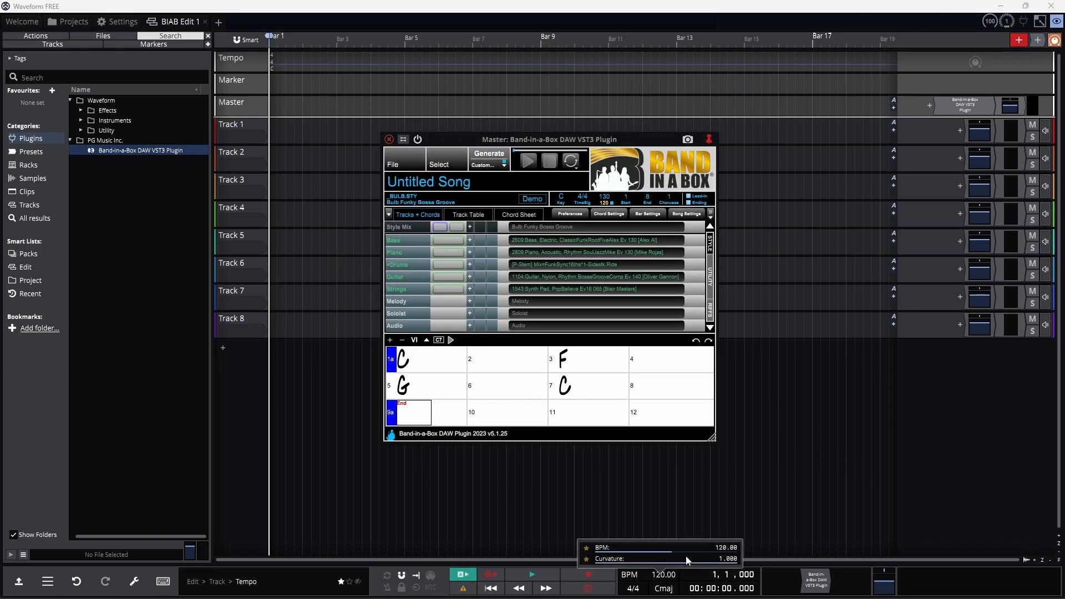
pyautogui.doubleClick(719, 549)
pyautogui.press('Right')
pyautogui.press('BackSpace')
pyautogui.press('BackSpace')
pyautogui.press('BackSpace')
pyautogui.press('BackSpace')
pyautogui.press('BackSpace')
pyautogui.write('30')
pyautogui.press('Return')
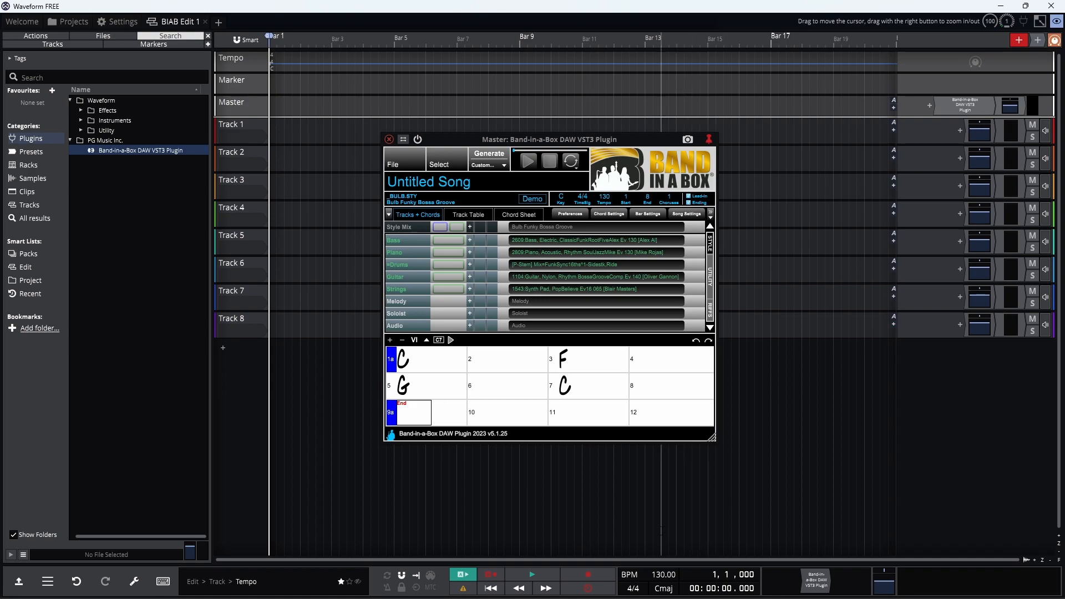
pyautogui.click(634, 590)
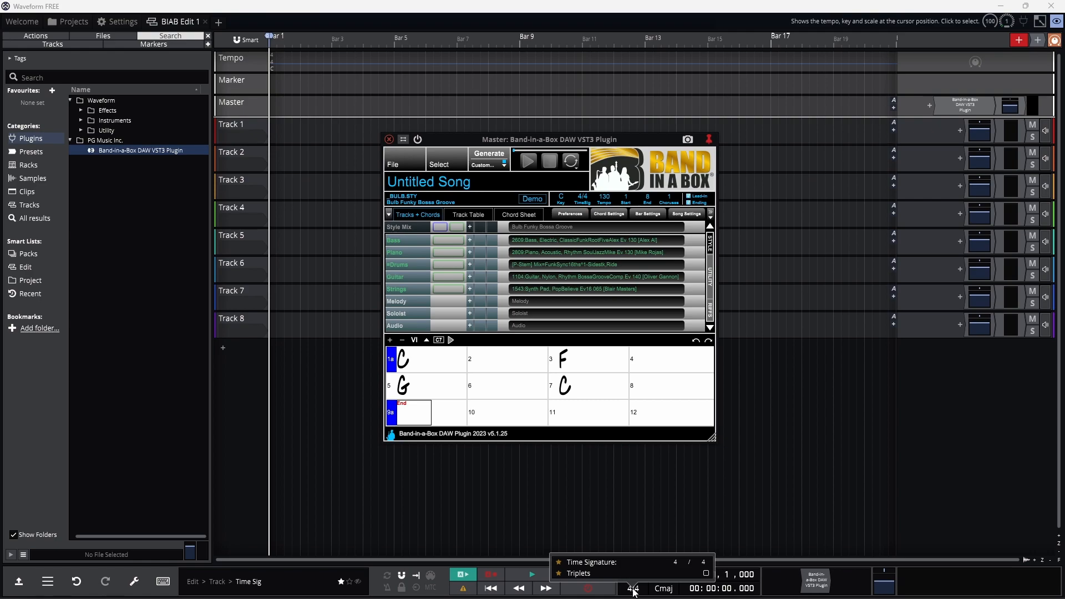
pyautogui.click(675, 562)
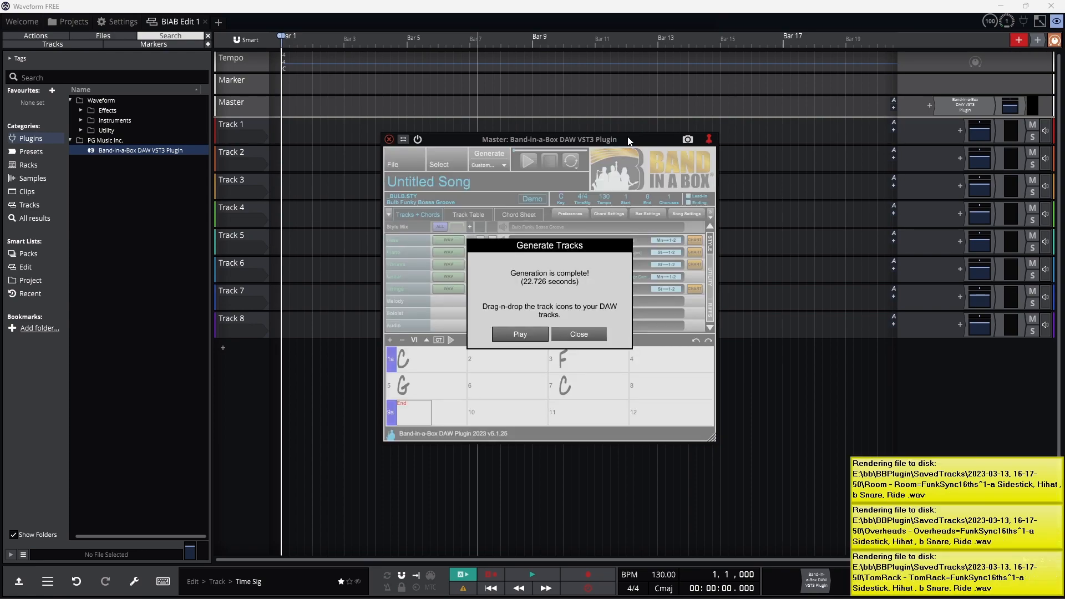
# Generate the song's tracks in the plugin, play them back and stop the playback.
pyautogui.click(523, 334)
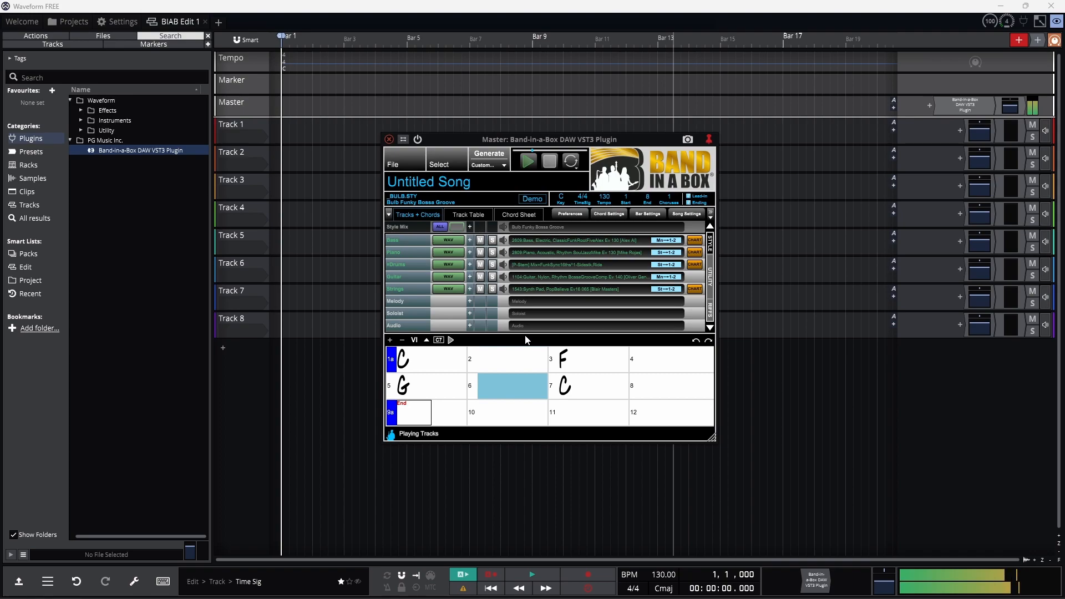
pyautogui.press('space')
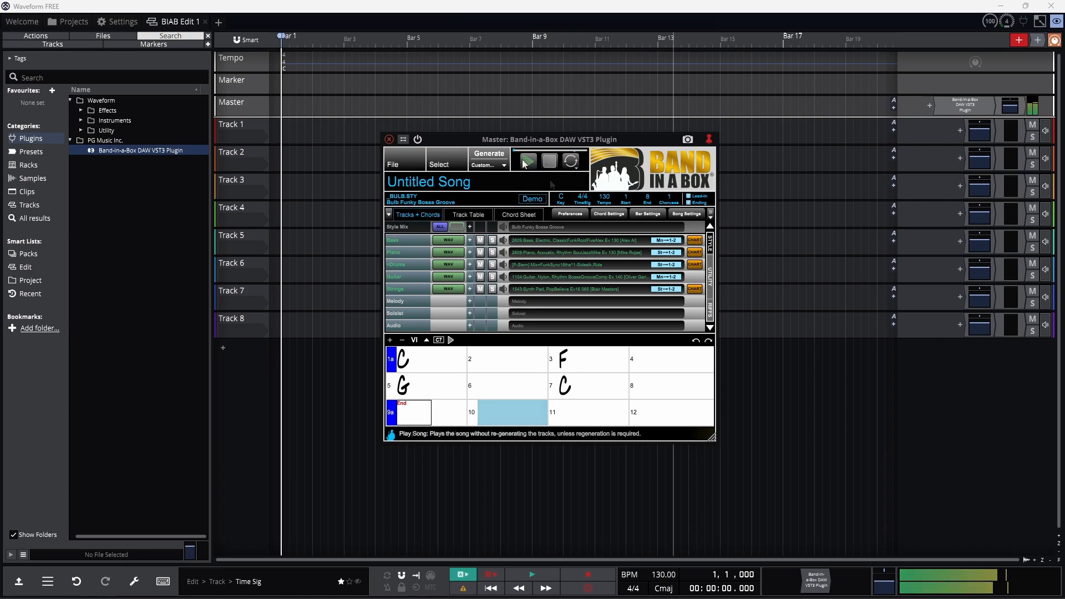
pyautogui.click(586, 387)
pyautogui.press('space')
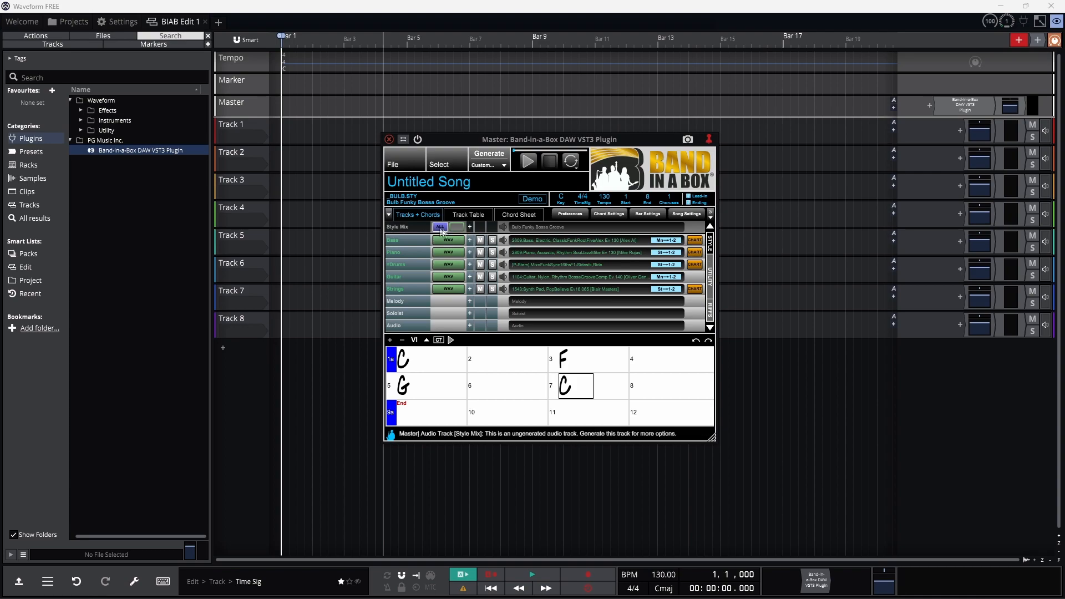
# Add all generated tracks from the Style Mix to the project as separate tracks, starting on Track 1 at bar 1.
pyautogui.moveTo(285, 130); pyautogui.dragTo(283, 128)
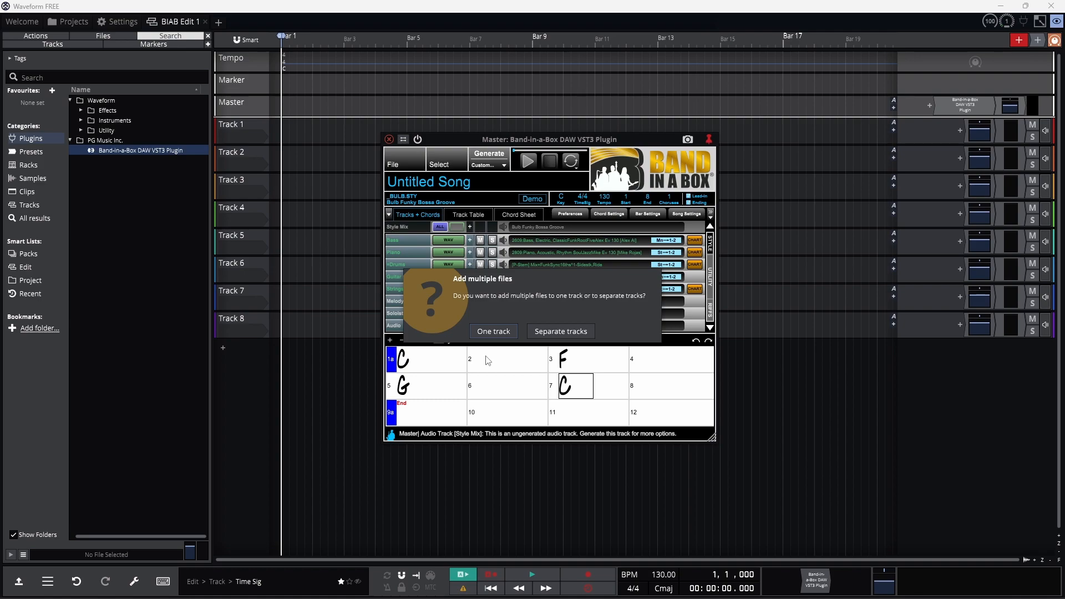
pyautogui.click(587, 329)
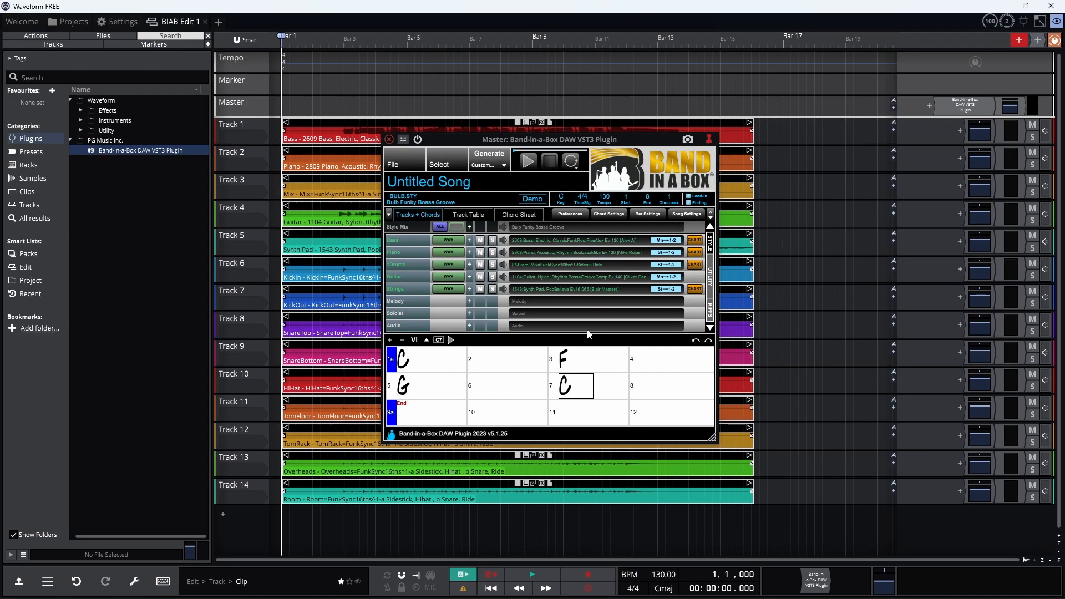